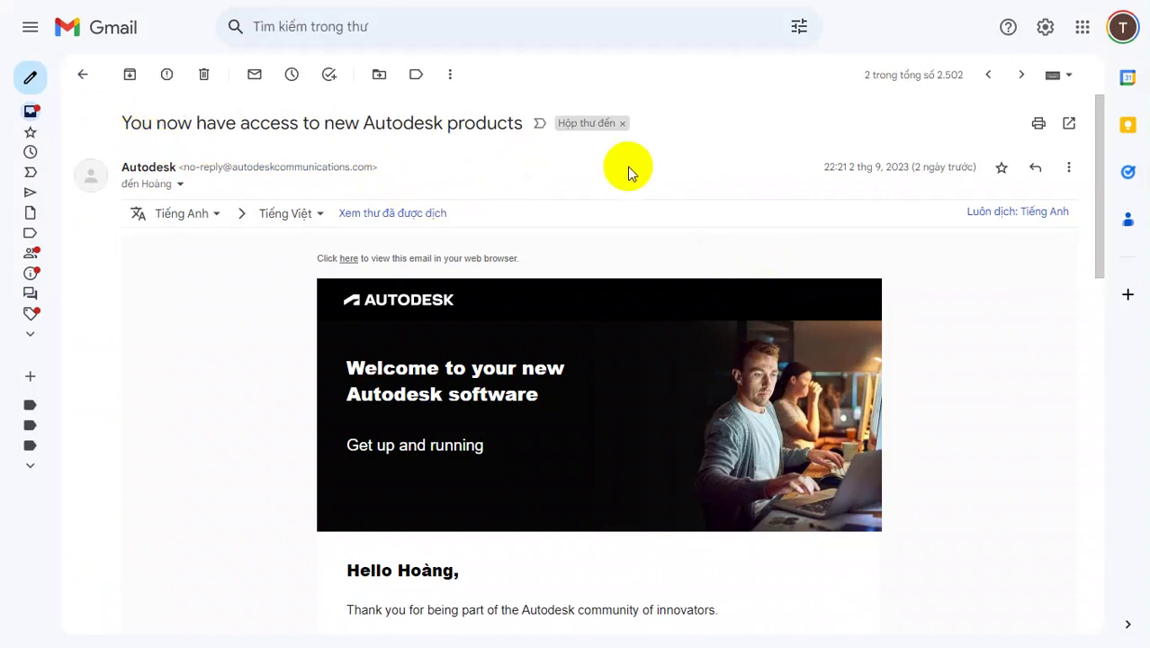
Scroll through the Autodesk product-access email and translate it into Vietnamese
scroll(618, 171, "down", 1)
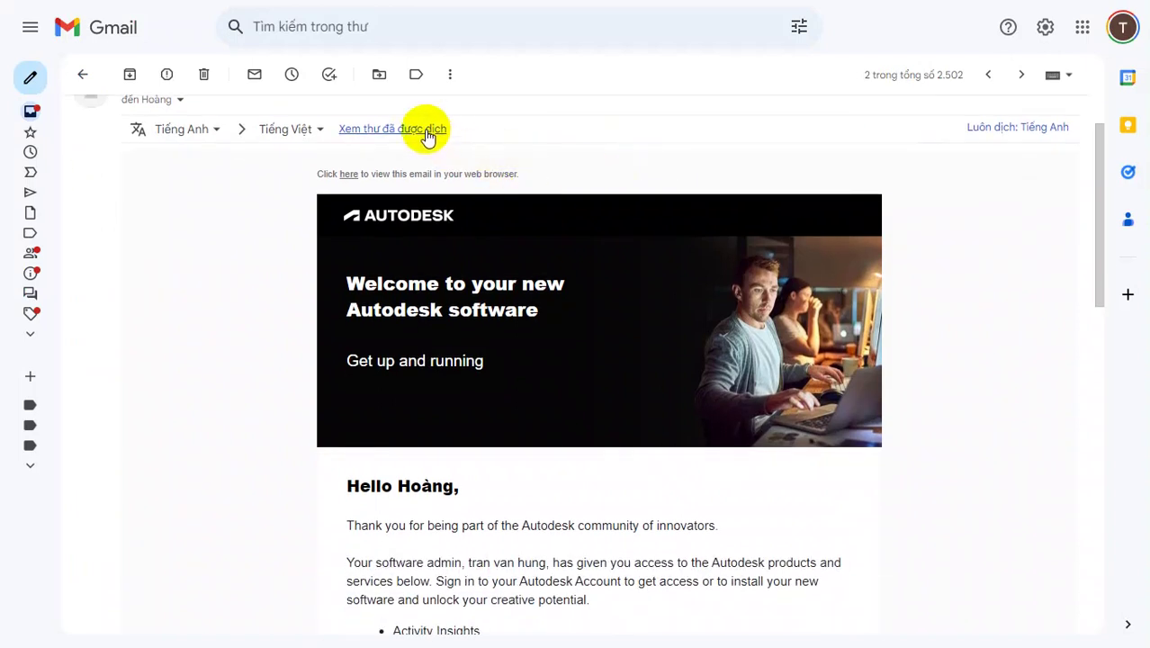
left_click(427, 133)
Read the translated email, highlighting the first greeting sentence and then the software admin's name
scroll(454, 234, "down", 2)
scroll(461, 302, "down", 2)
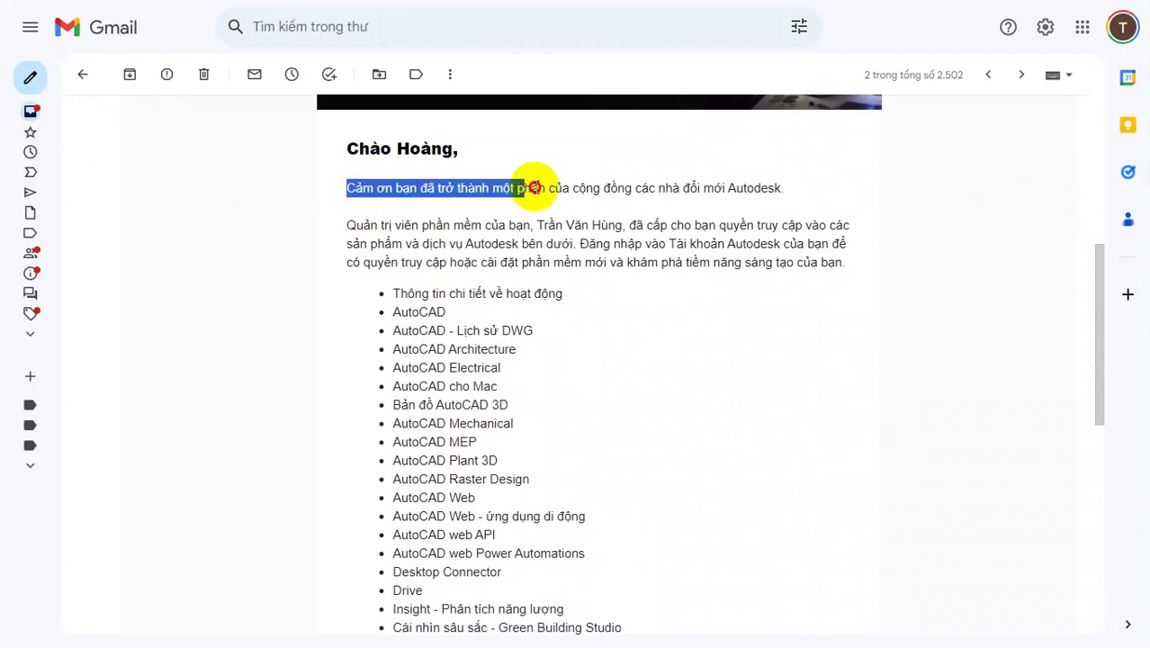
left_click_drag(350, 186, 800, 194)
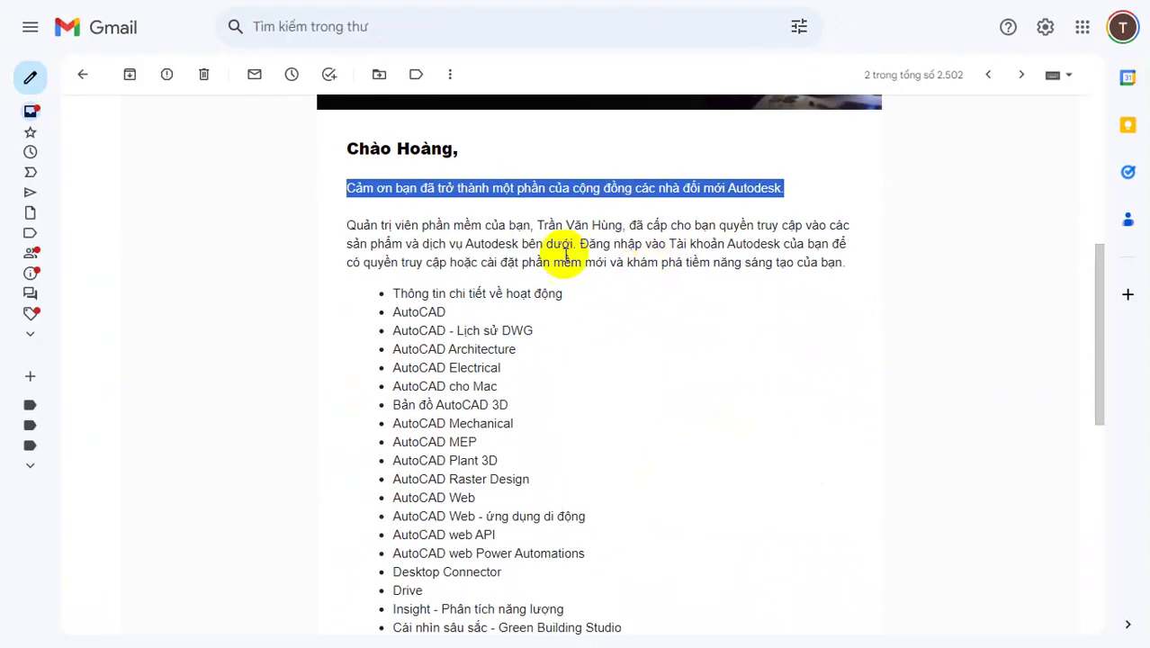
left_click(477, 157)
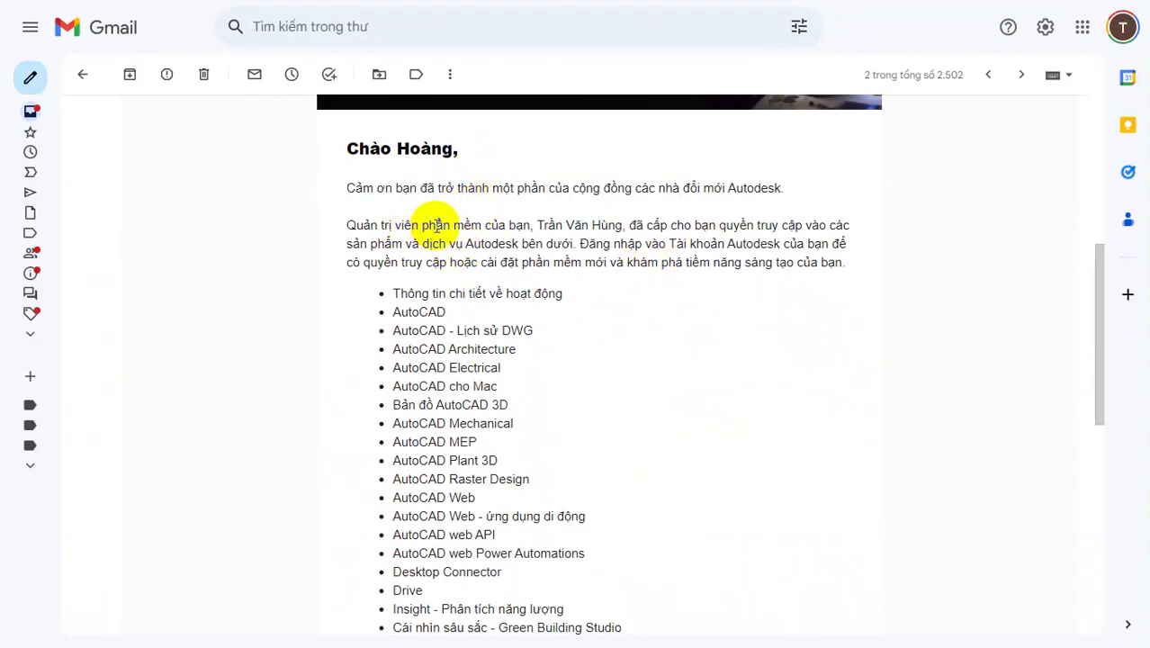
left_click_drag(537, 225, 625, 225)
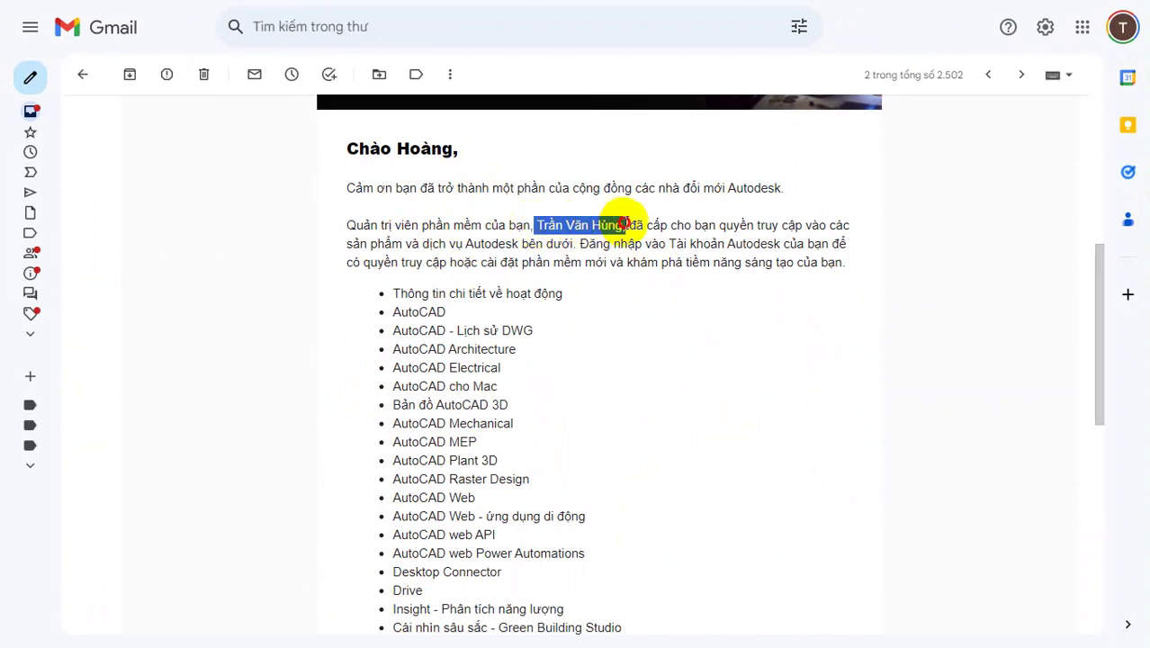
left_click(570, 226)
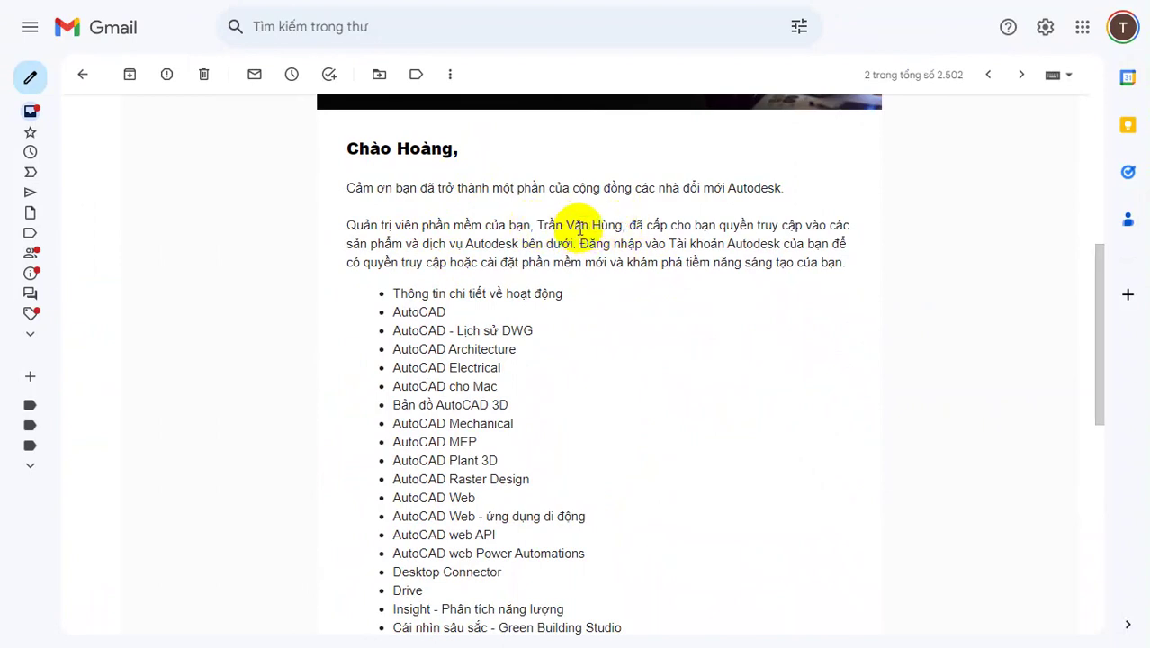
left_click_drag(537, 225, 623, 223)
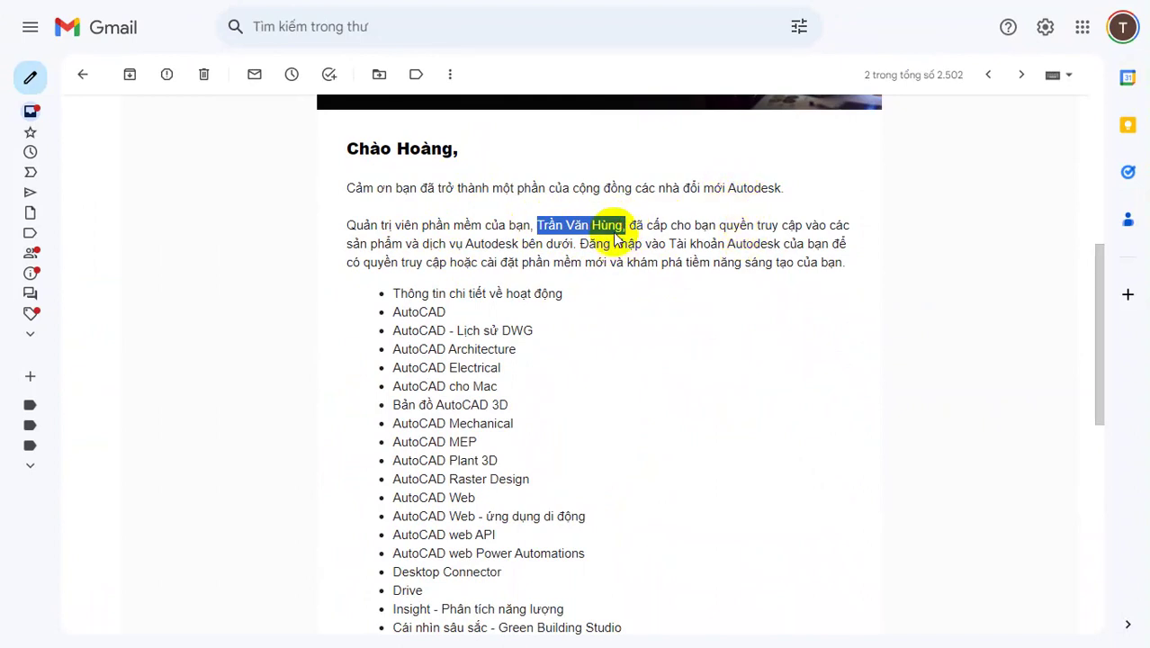
left_click_drag(538, 225, 622, 225)
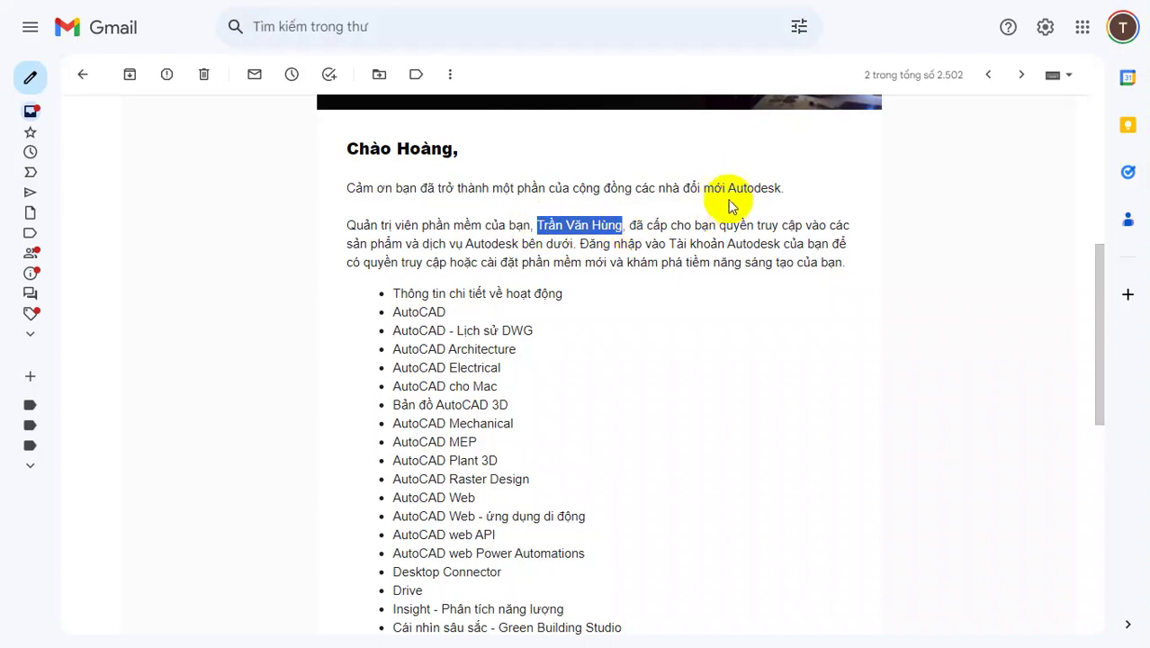
left_click_drag(728, 189, 786, 188)
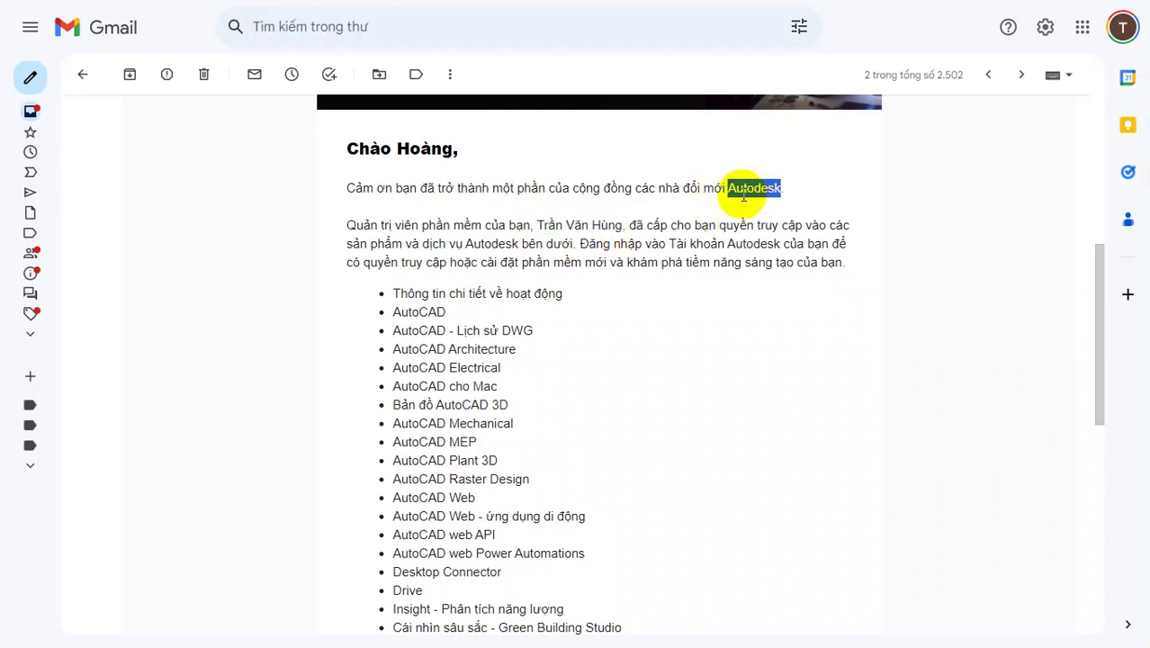
left_click_drag(736, 190, 783, 188)
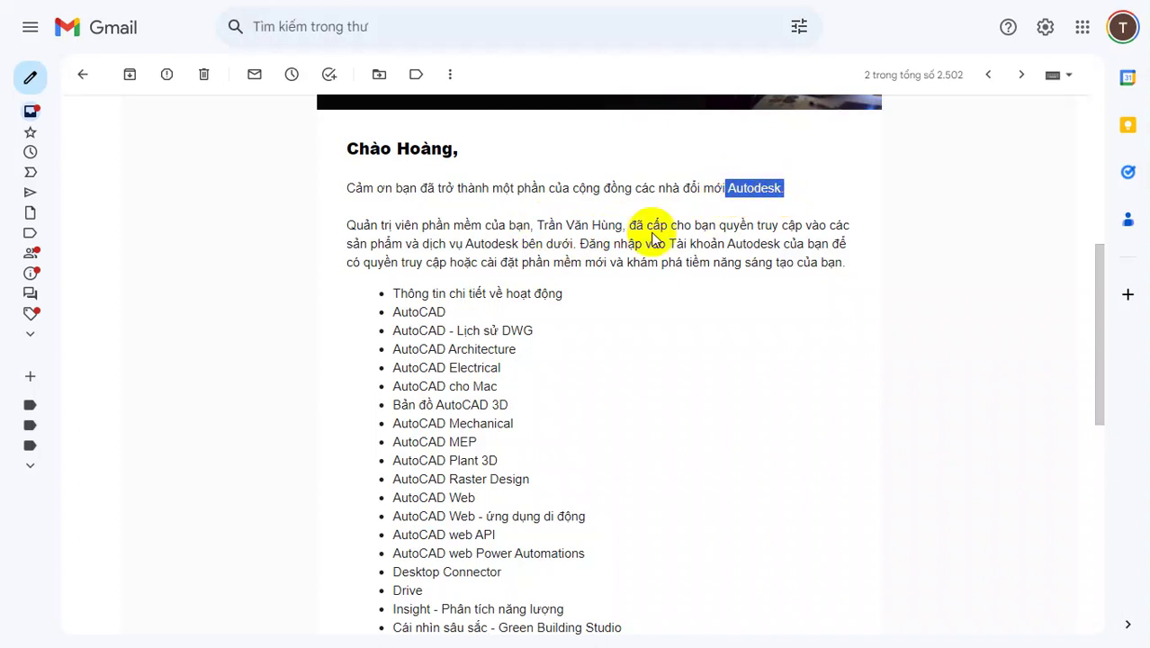
left_click_drag(538, 227, 631, 225)
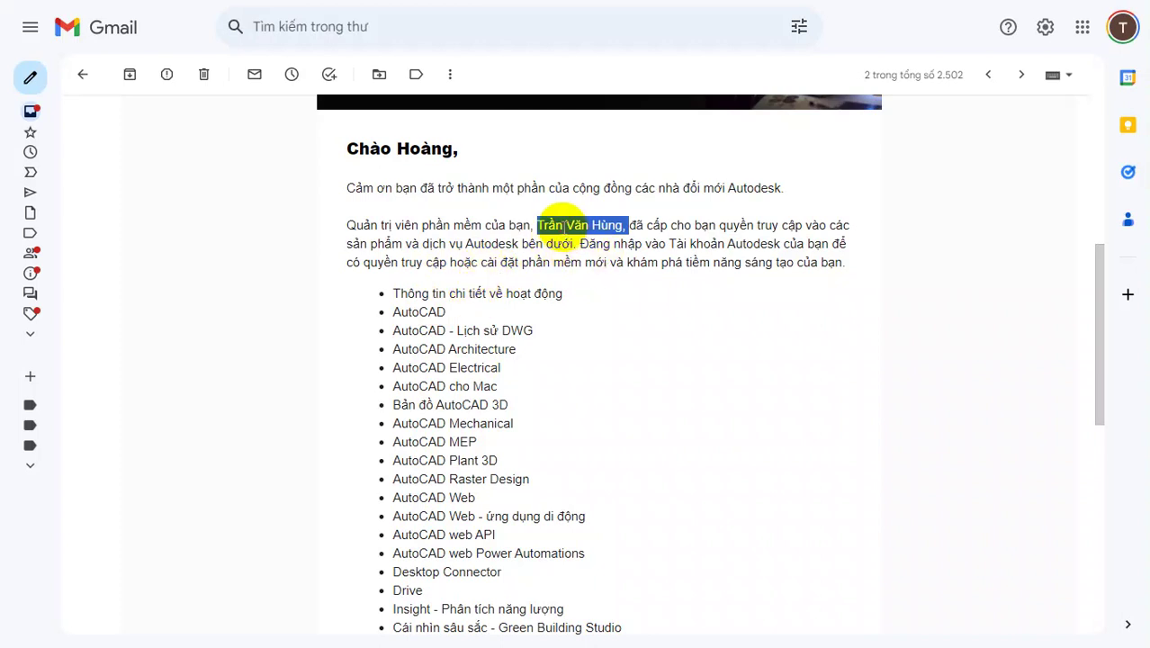
left_click_drag(538, 225, 624, 225)
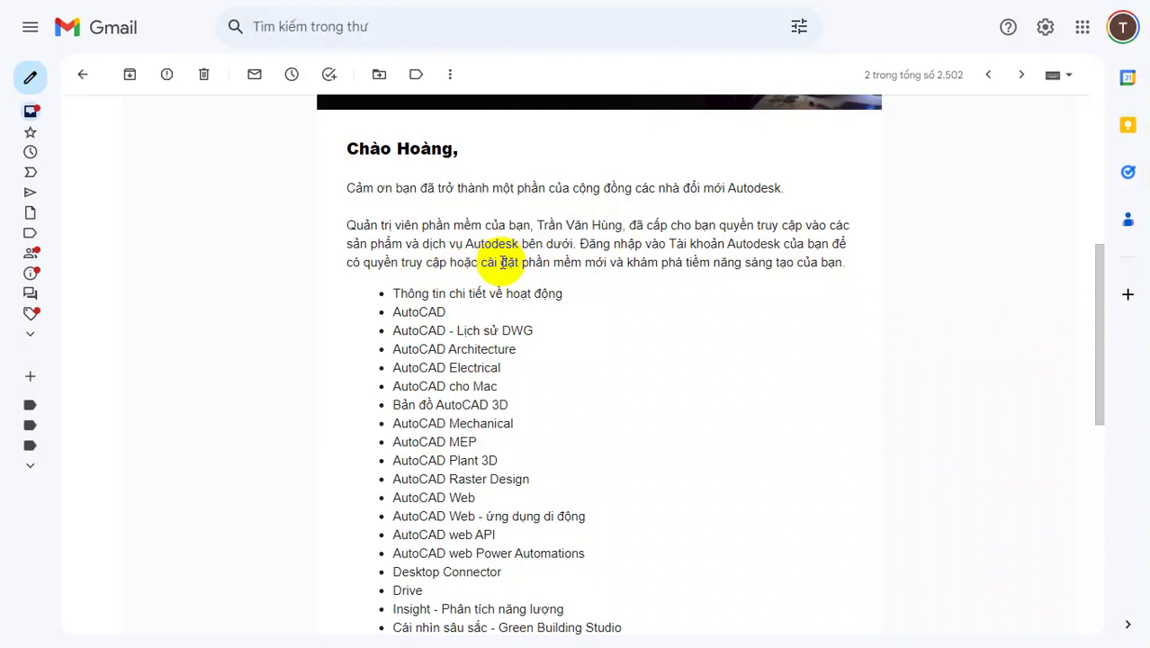
mouse_move(348, 225)
left_mouse_down()
mouse_move(680, 238)
mouse_move(851, 260)
left_mouse_up()
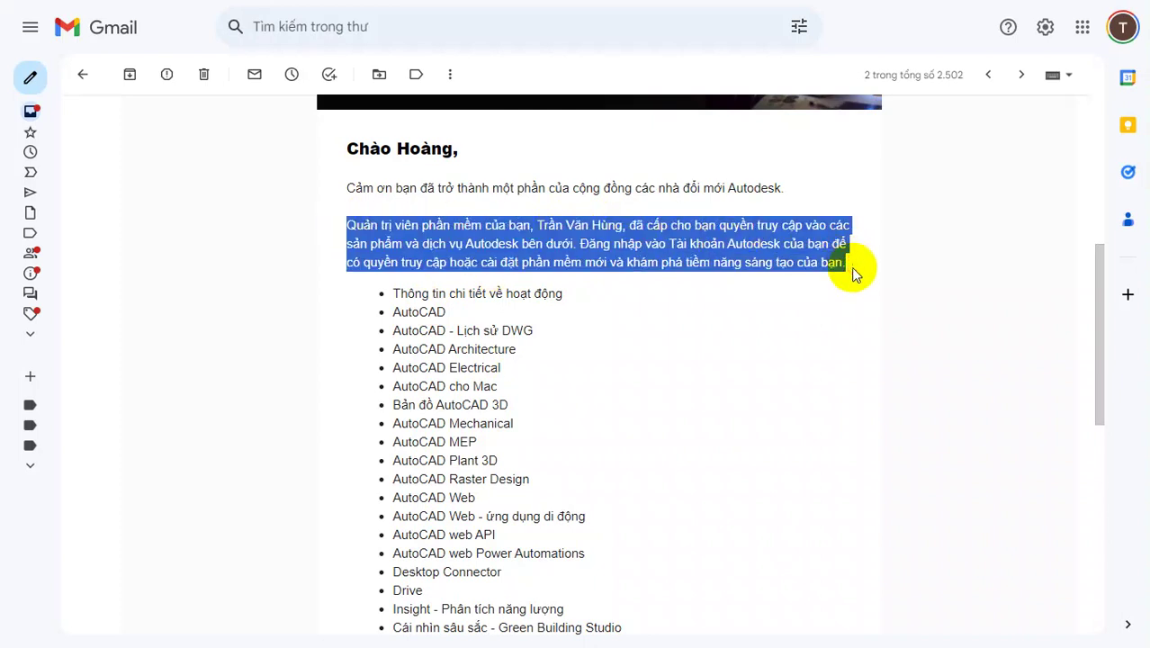
scroll(470, 283, "down", 1)
scroll(441, 252, "up", 2)
scroll(450, 258, "down", 1)
left_click(474, 241)
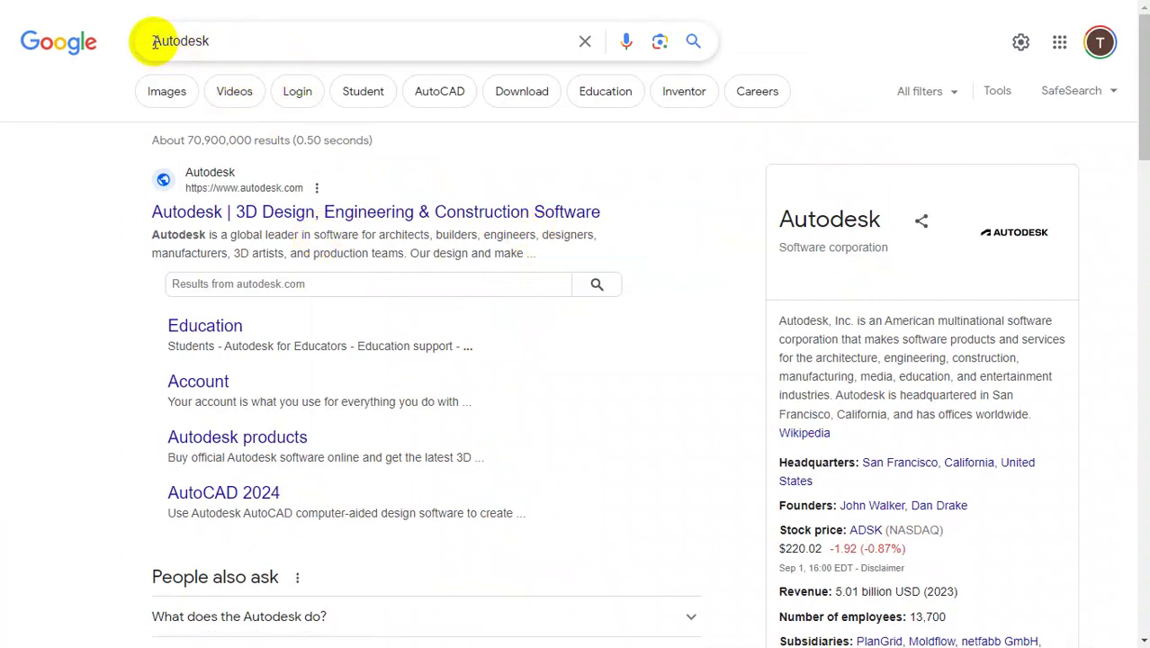
Highlight the 'Autodesk' query and close the search suggestions dropdown
left_click_drag(154, 41, 243, 42)
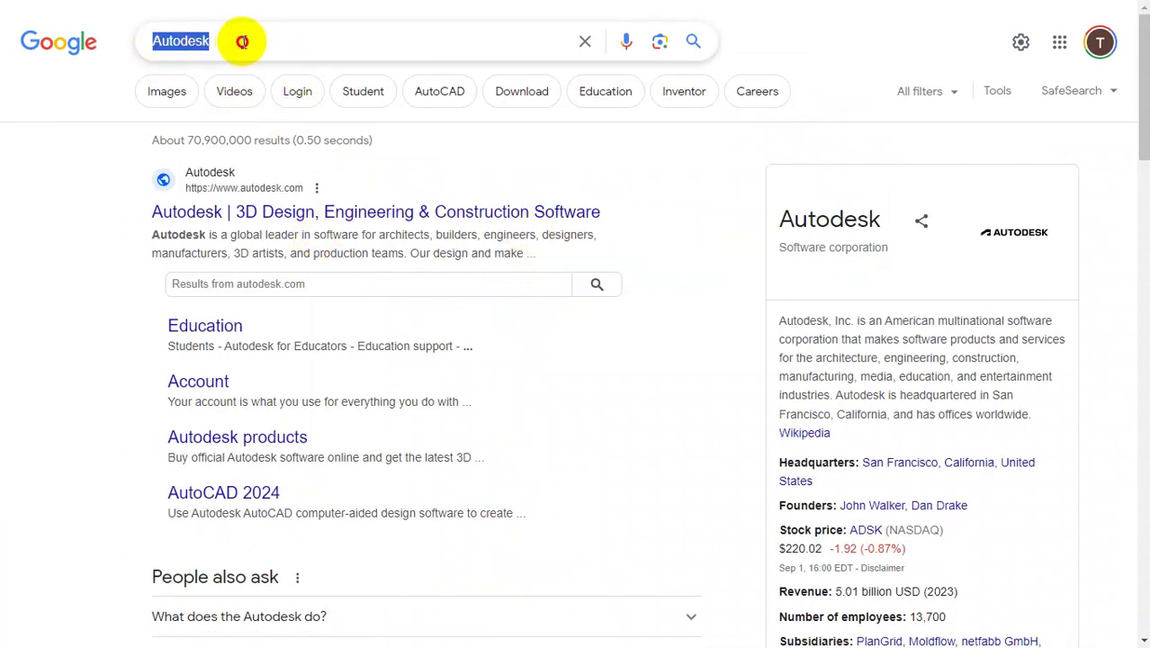
left_click(50, 83)
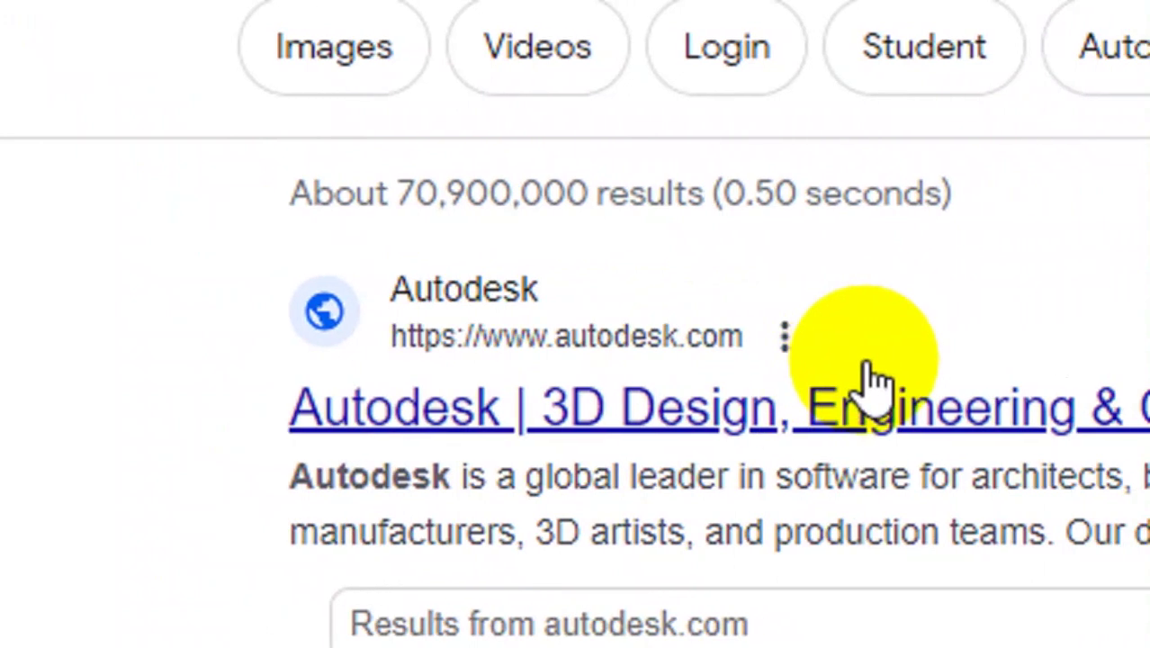
Go from the autodesk.com result through Sign in to the create-account form
left_click(456, 425)
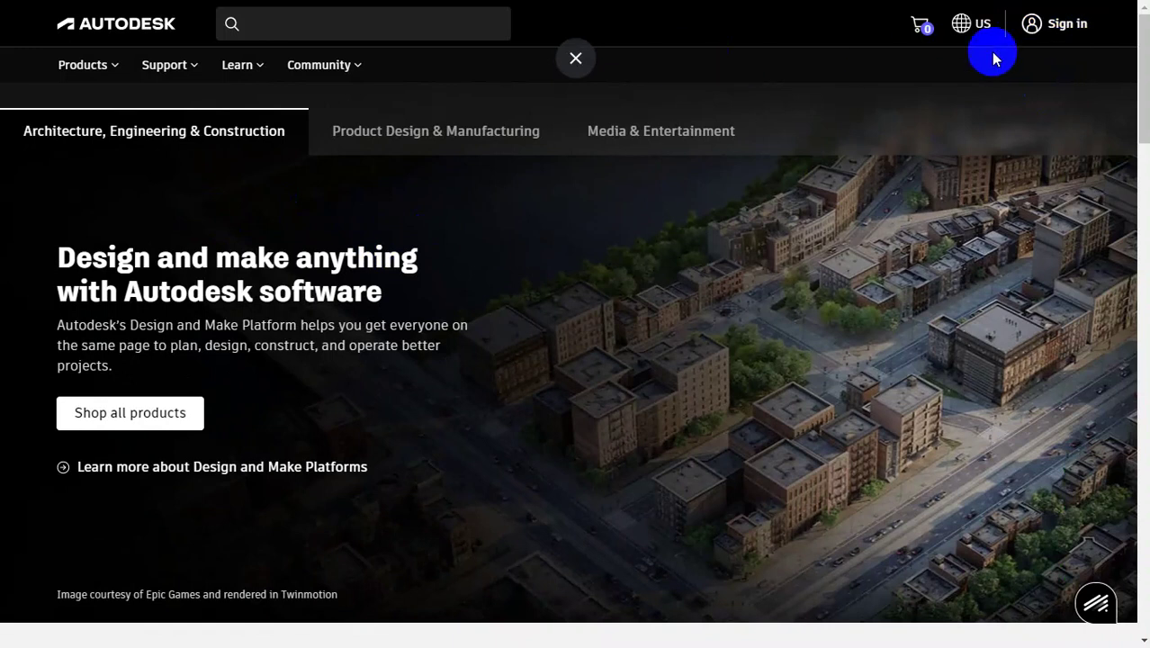
left_click(1055, 27)
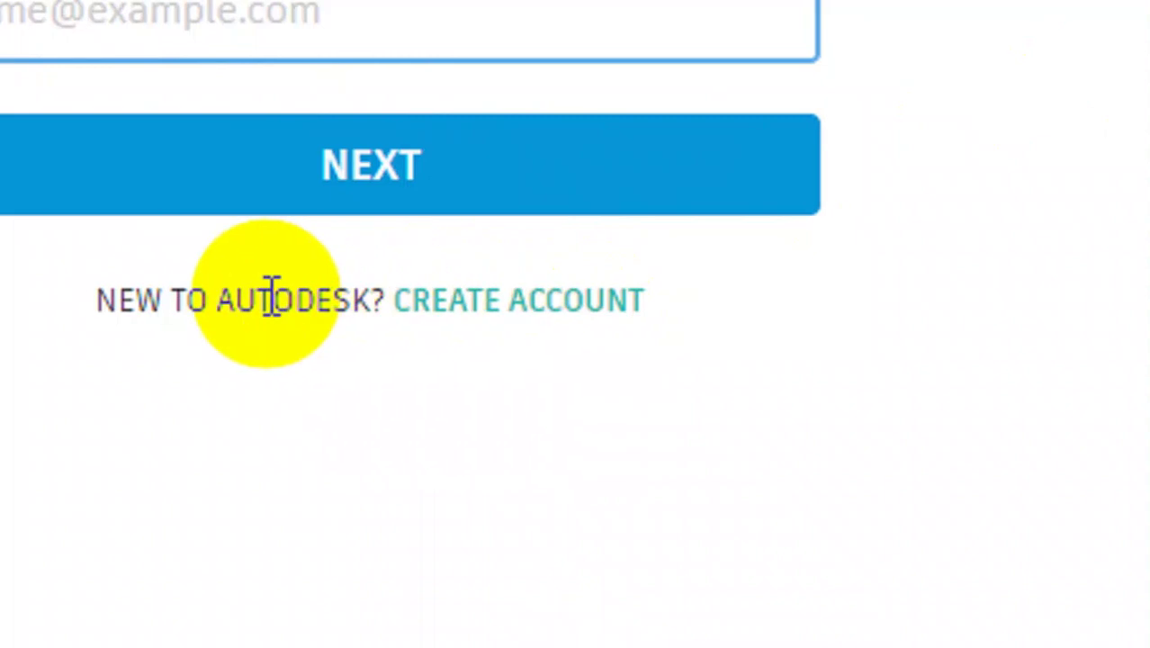
left_click(615, 301)
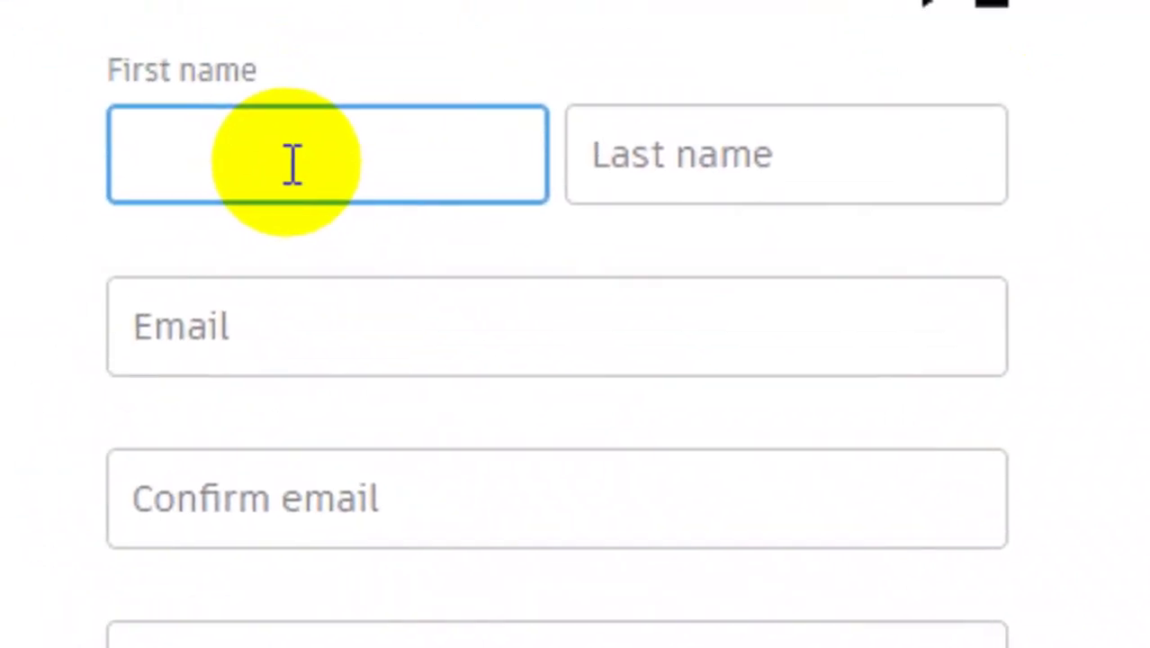
Fill in the last name, e-mail and confirm-email fields of the account form
left_click(616, 162)
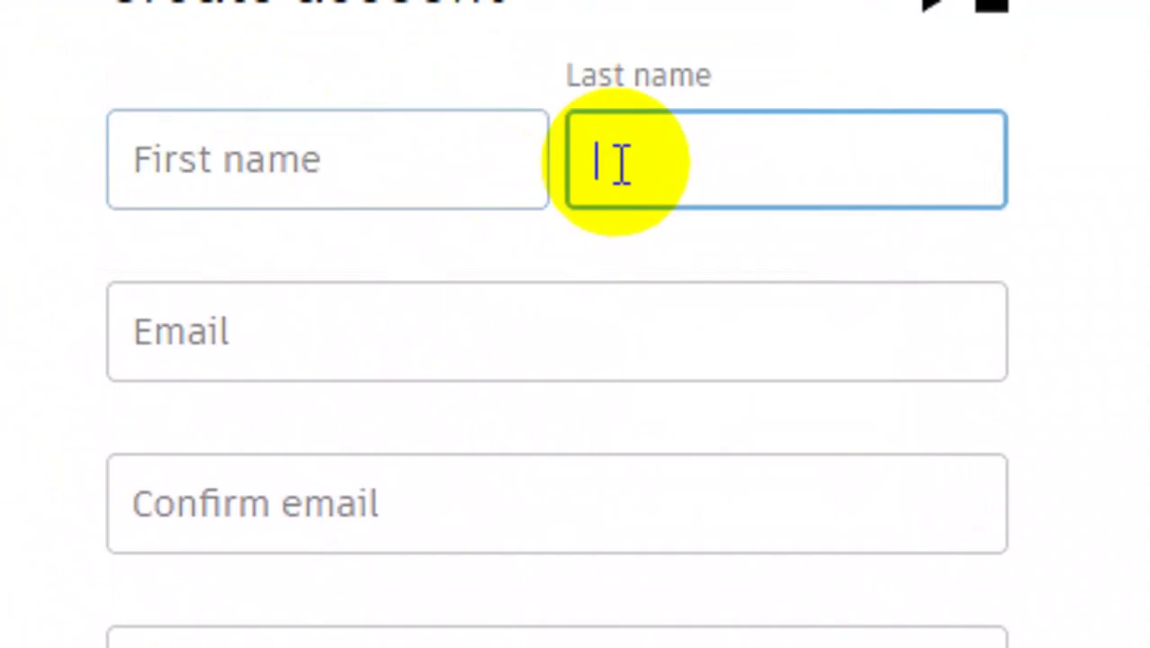
left_click(292, 343)
left_click(292, 504)
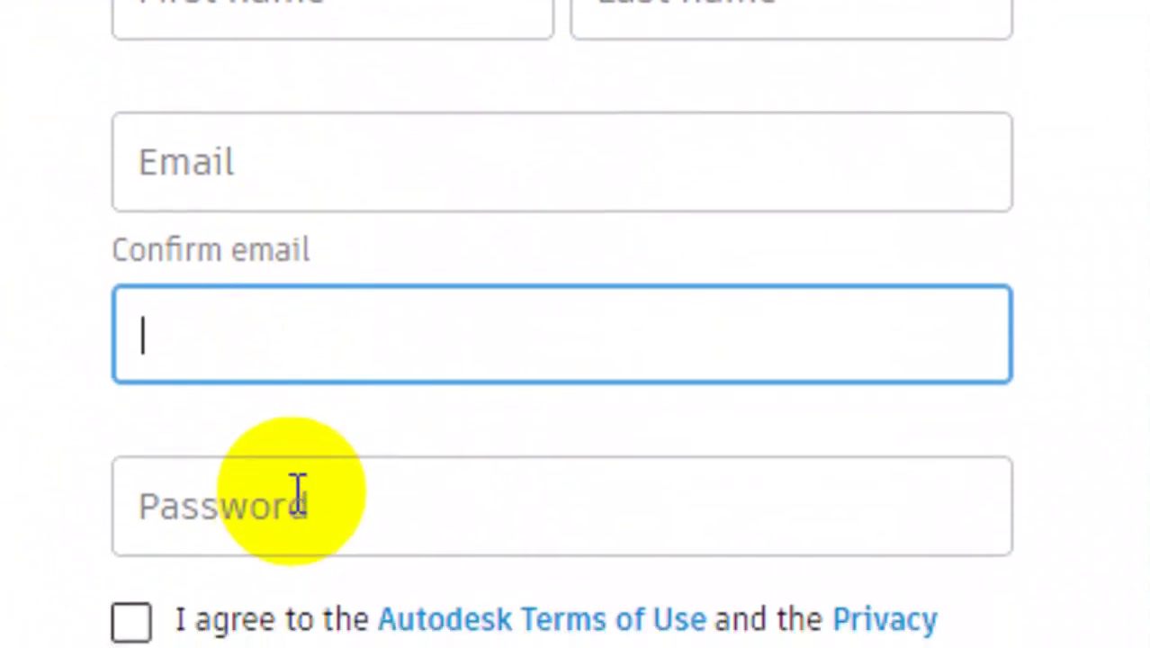
Enter the account password and agree to the Terms of Use and Privacy Statement
left_click(298, 490)
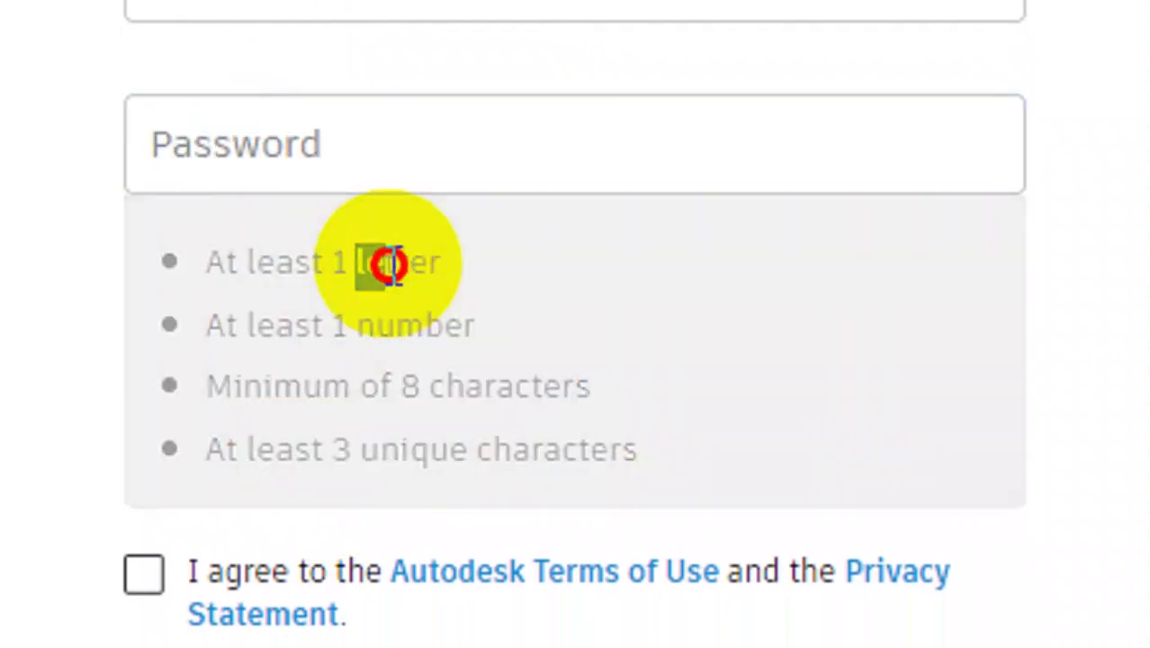
left_click_drag(386, 265, 404, 333)
left_click(373, 155)
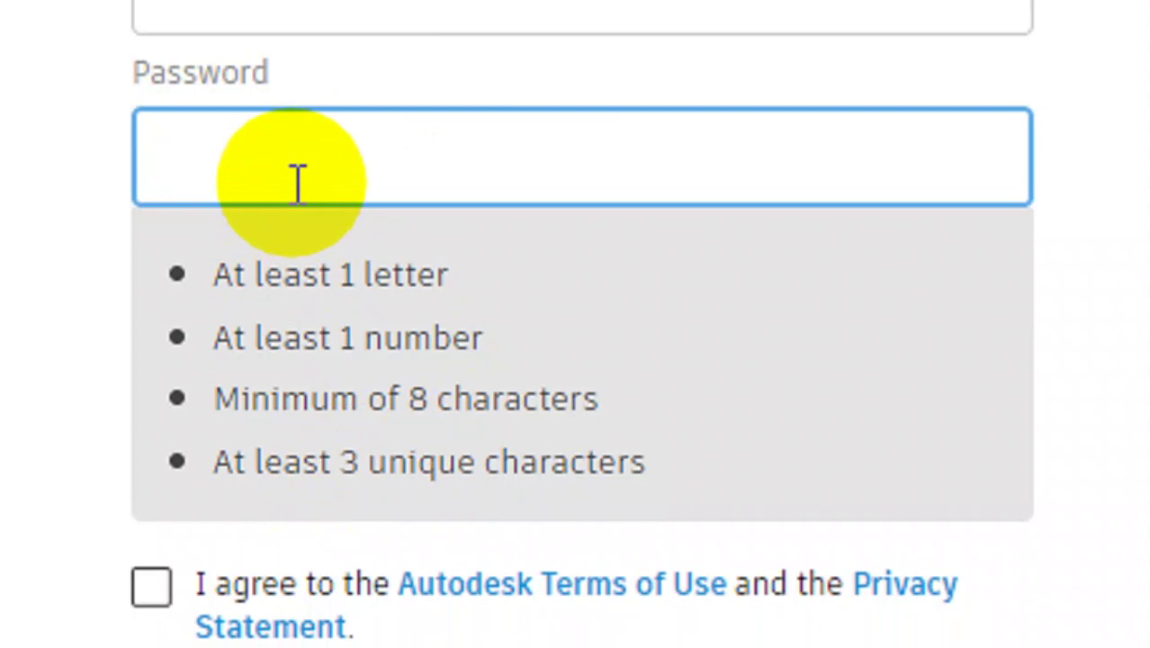
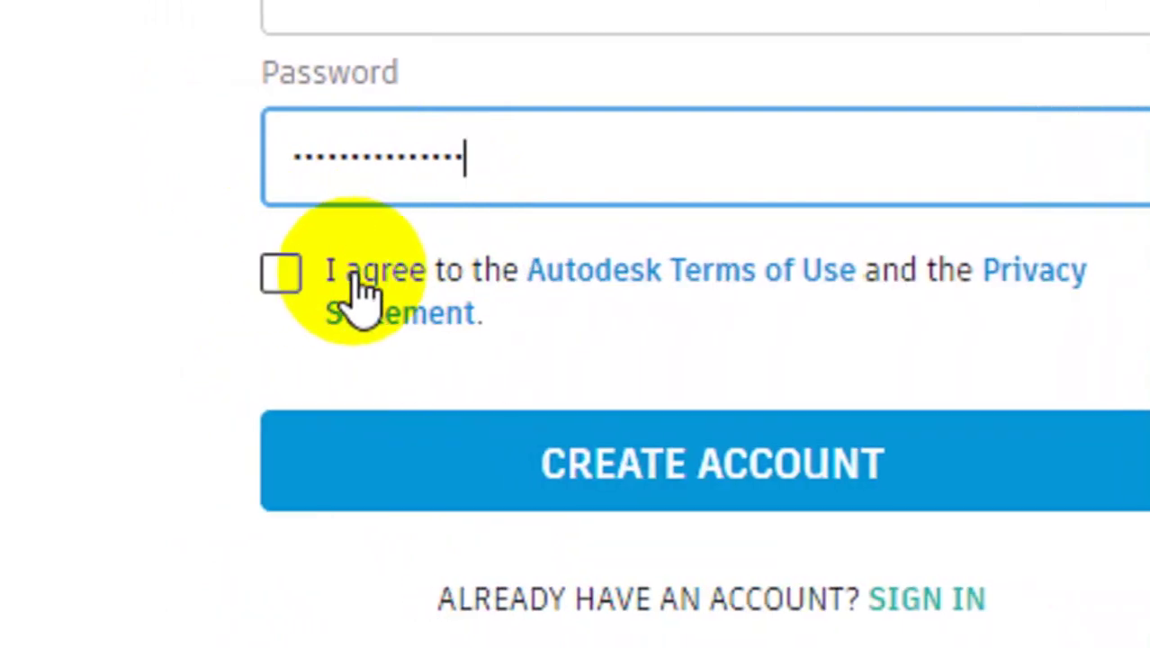
left_click(286, 273)
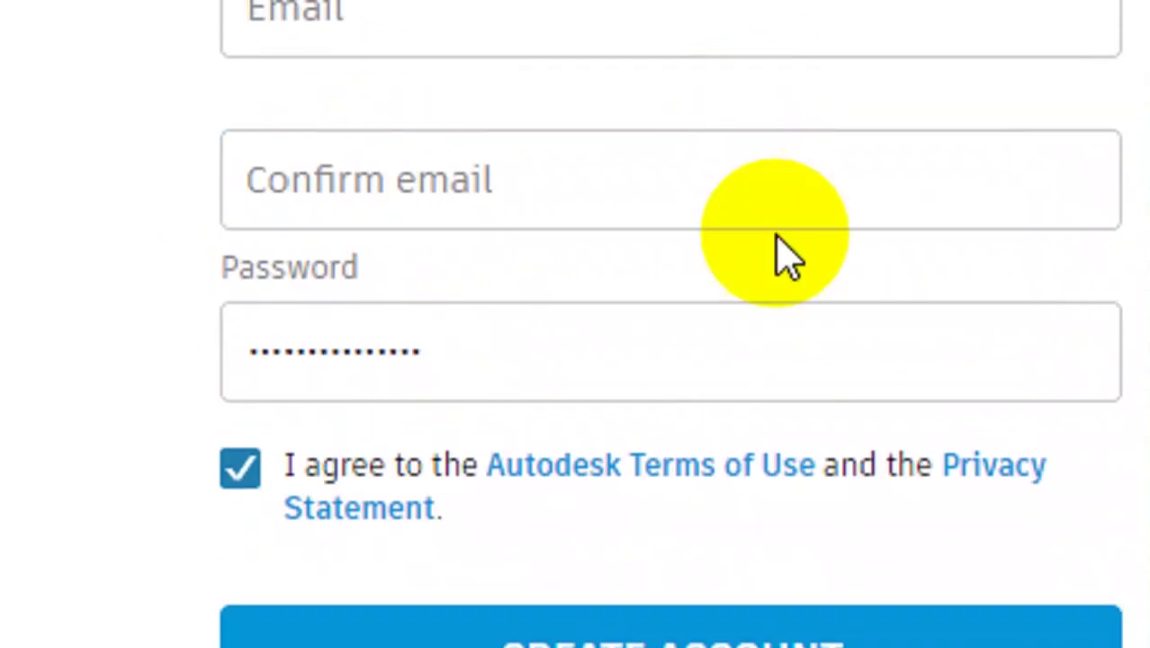
scroll(783, 257, "up", 3)
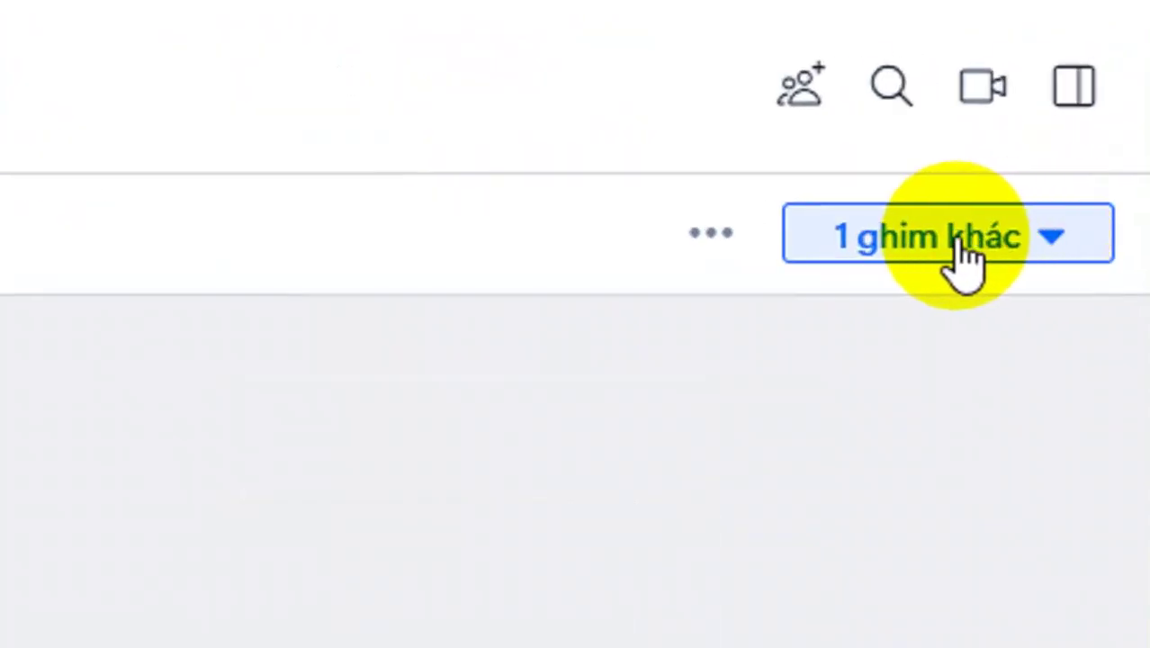
Expand the group's pinned messages and open the one with the Google Forms link
left_click(1050, 241)
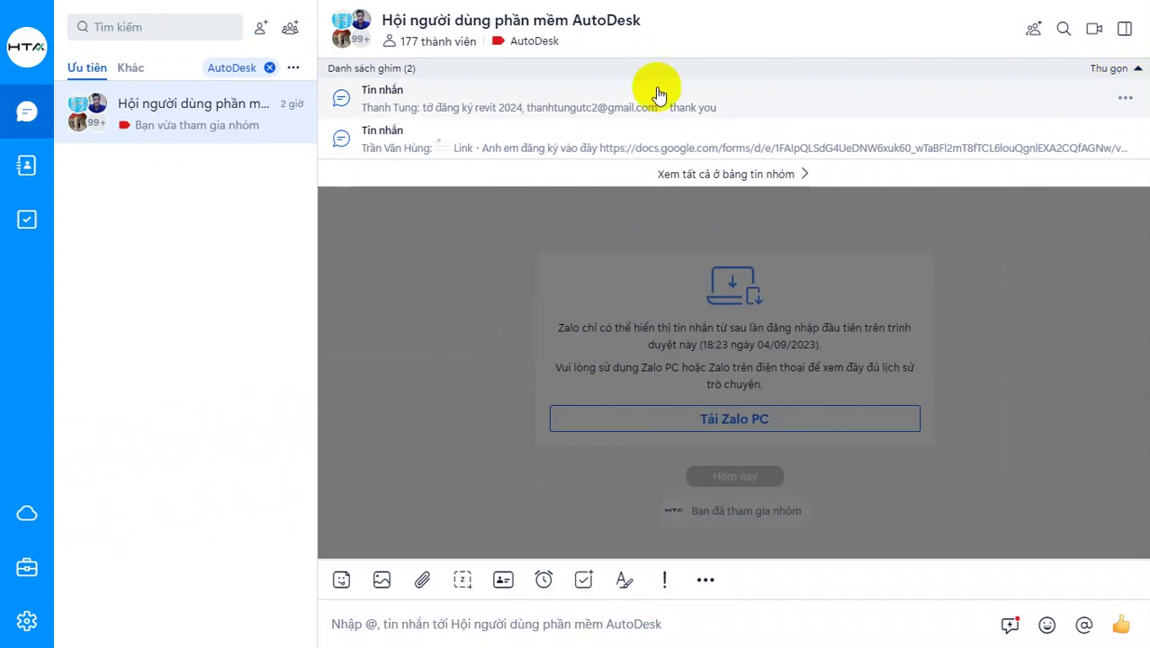
left_click(500, 149)
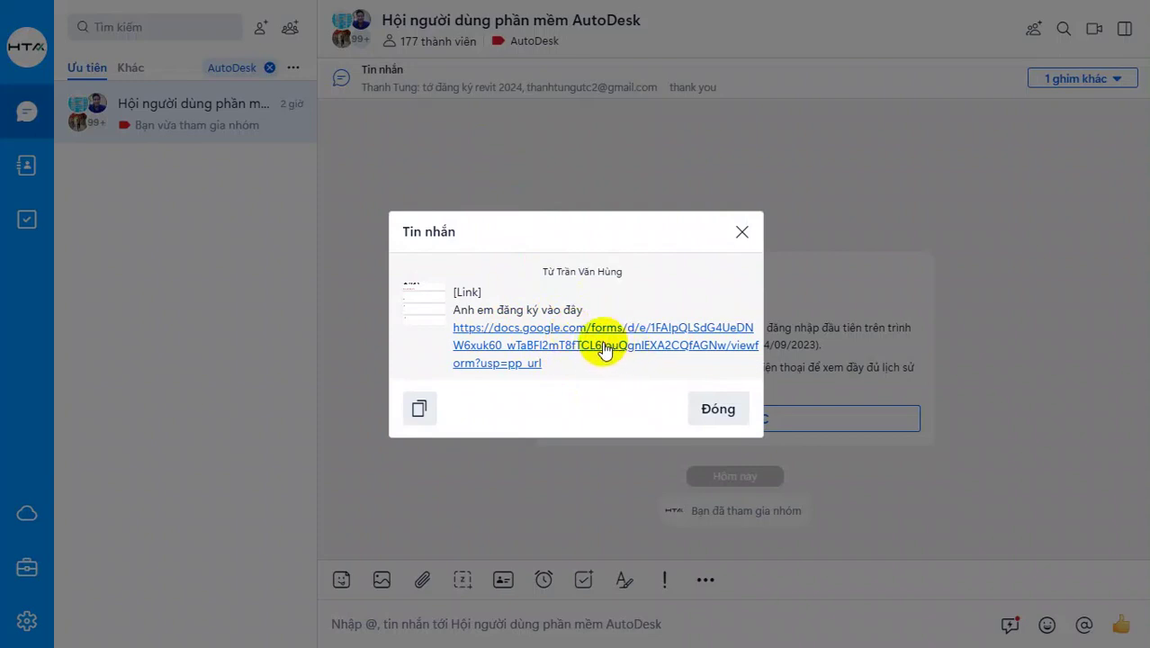
left_click(530, 345)
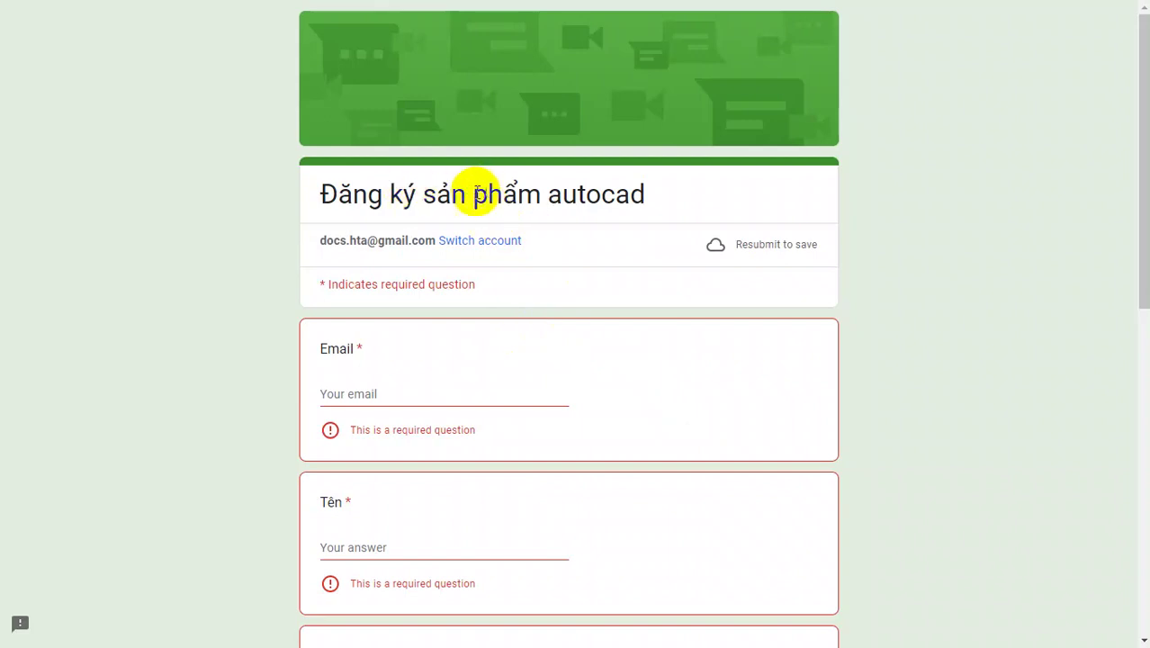
scroll(378, 175, "down", 1)
scroll(441, 140, "down", 2)
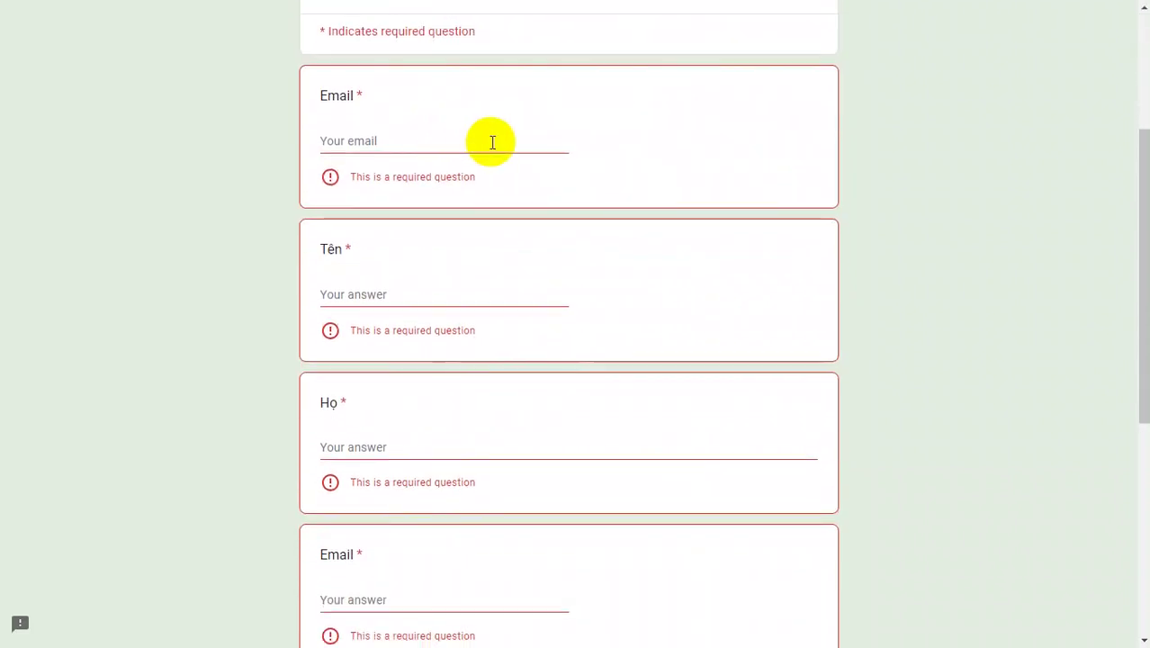
scroll(512, 144, "up", 1)
scroll(651, 144, "down", 1)
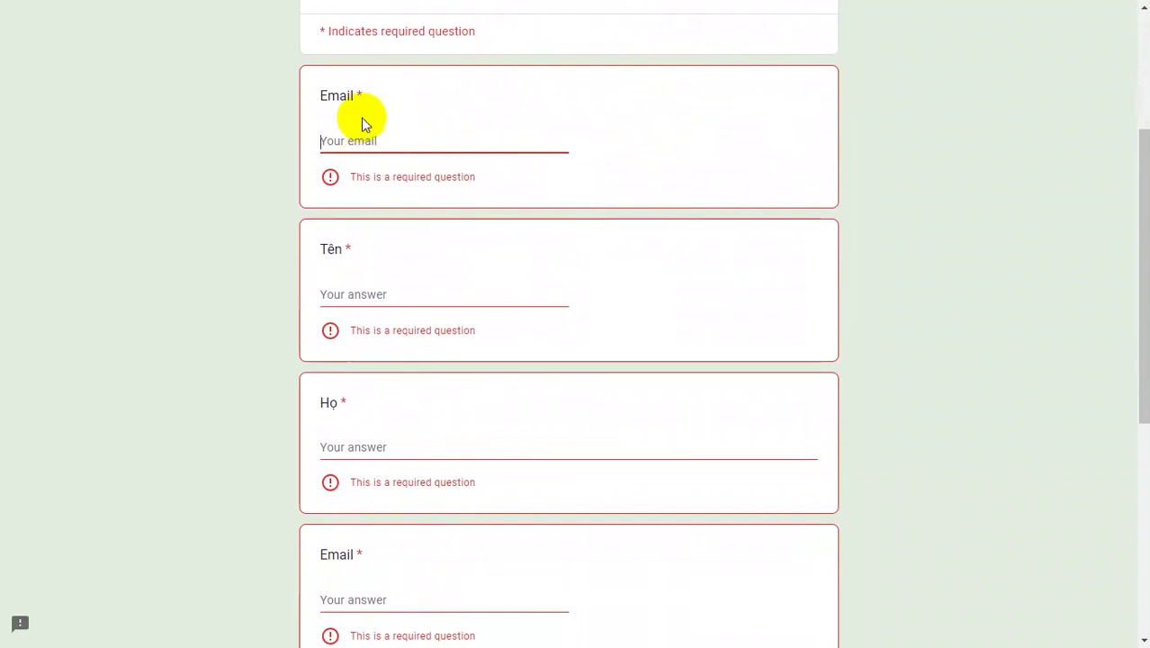
left_click_drag(367, 98, 313, 98)
left_click(364, 142)
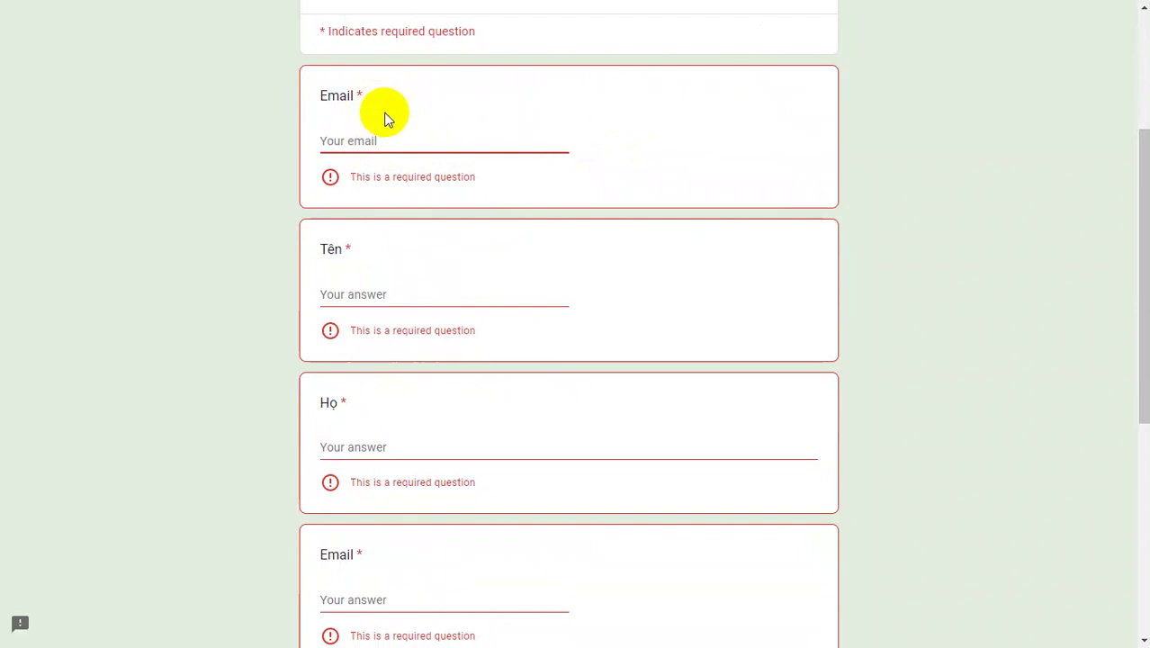
left_click(385, 293)
scroll(468, 281, "down", 1)
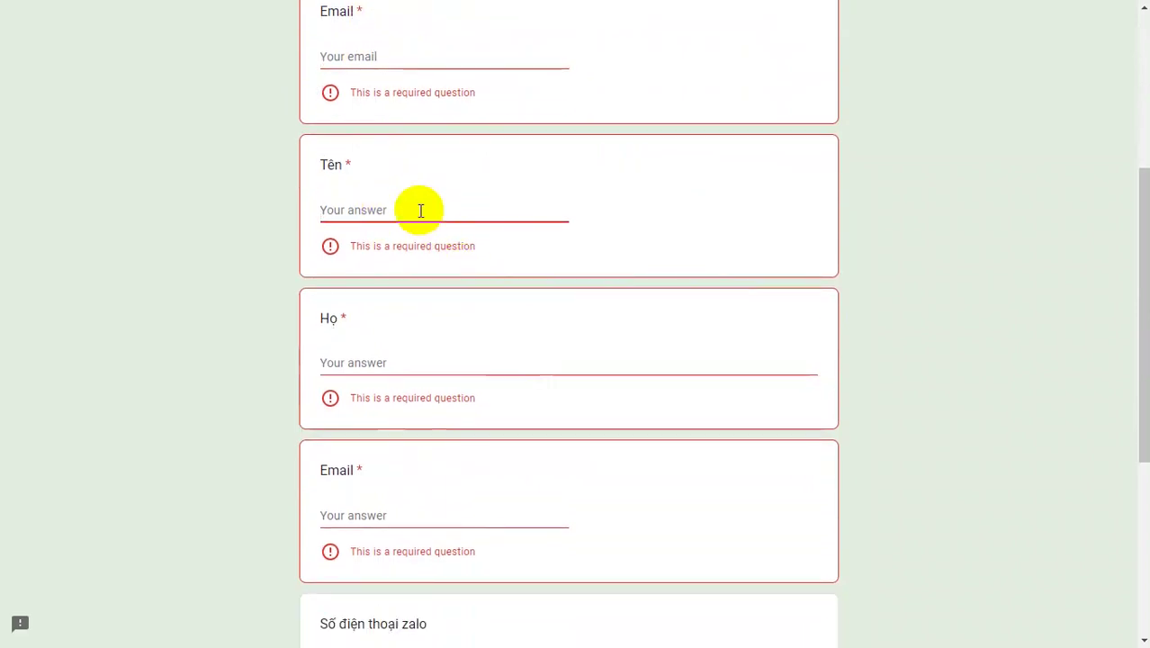
scroll(418, 209, "down", 1)
left_click(397, 274)
scroll(398, 277, "down", 2)
left_click(395, 260)
scroll(395, 255, "up", 3)
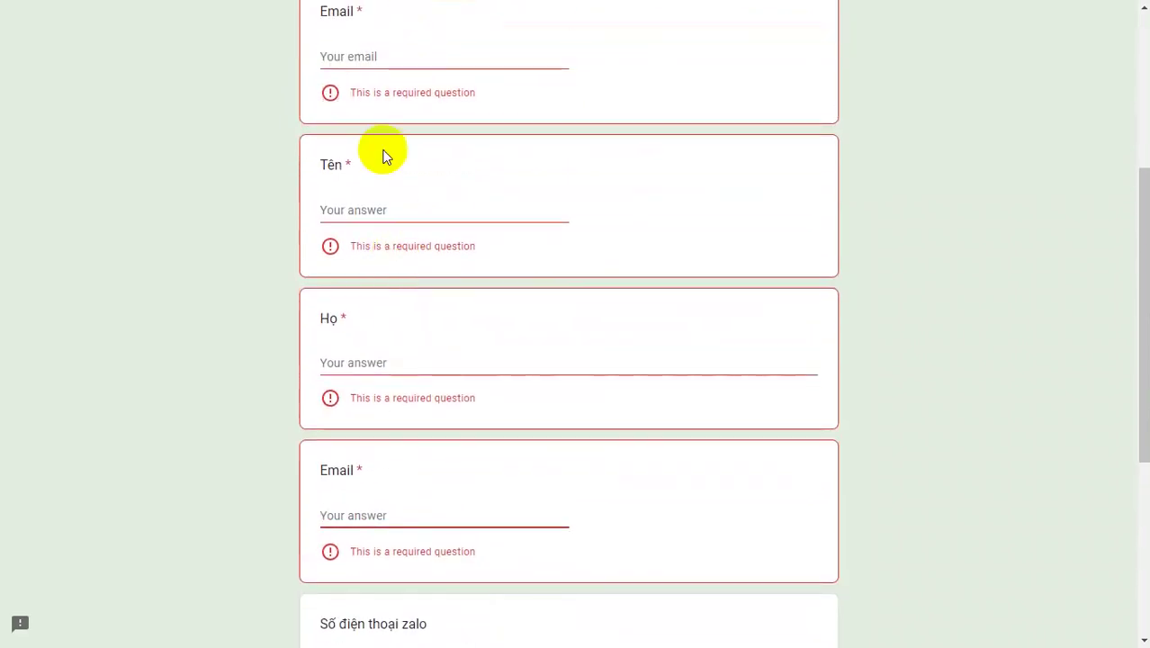
left_click(365, 54)
scroll(503, 180, "down", 2)
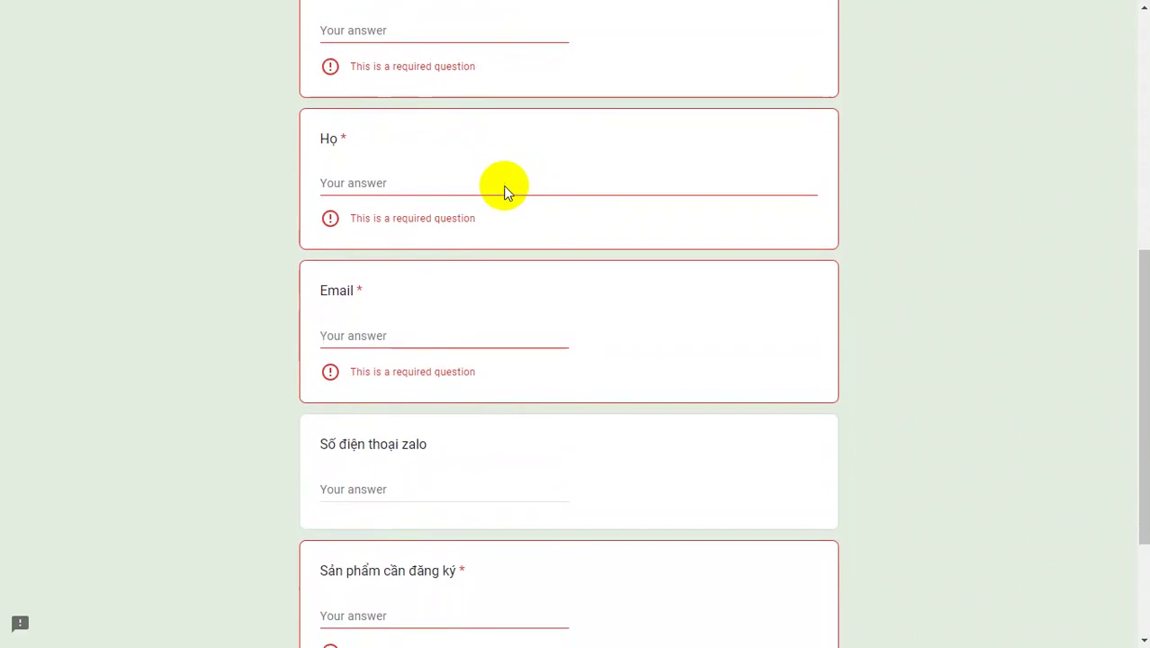
scroll(503, 254, "down", 2)
left_click(342, 299)
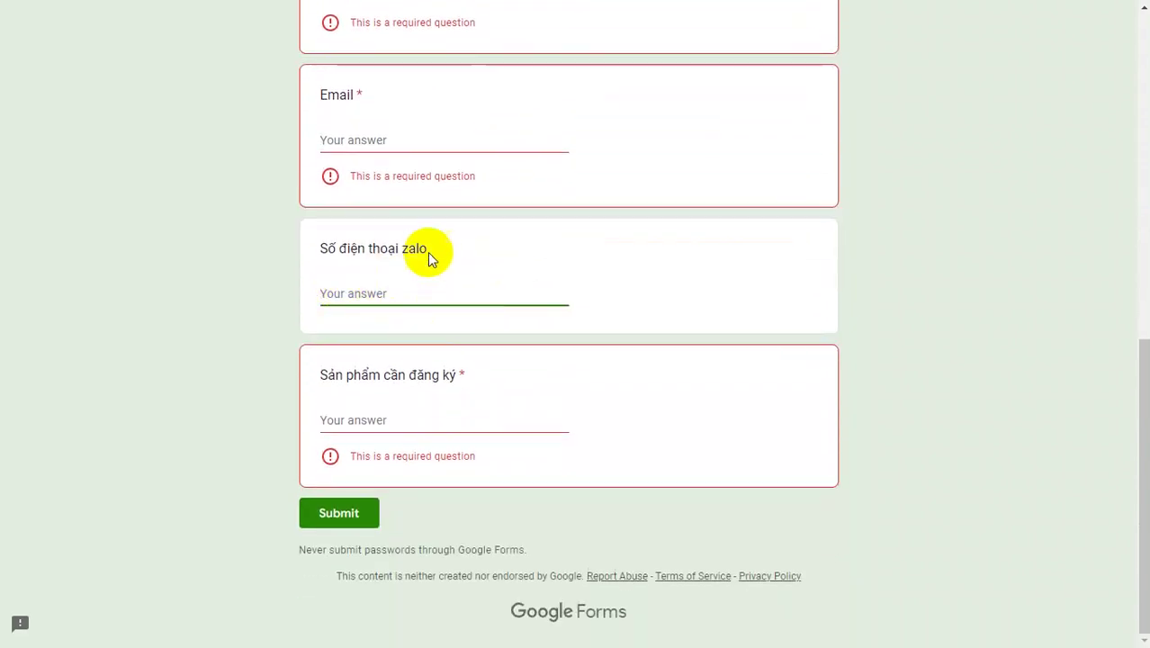
left_click_drag(327, 250, 429, 255)
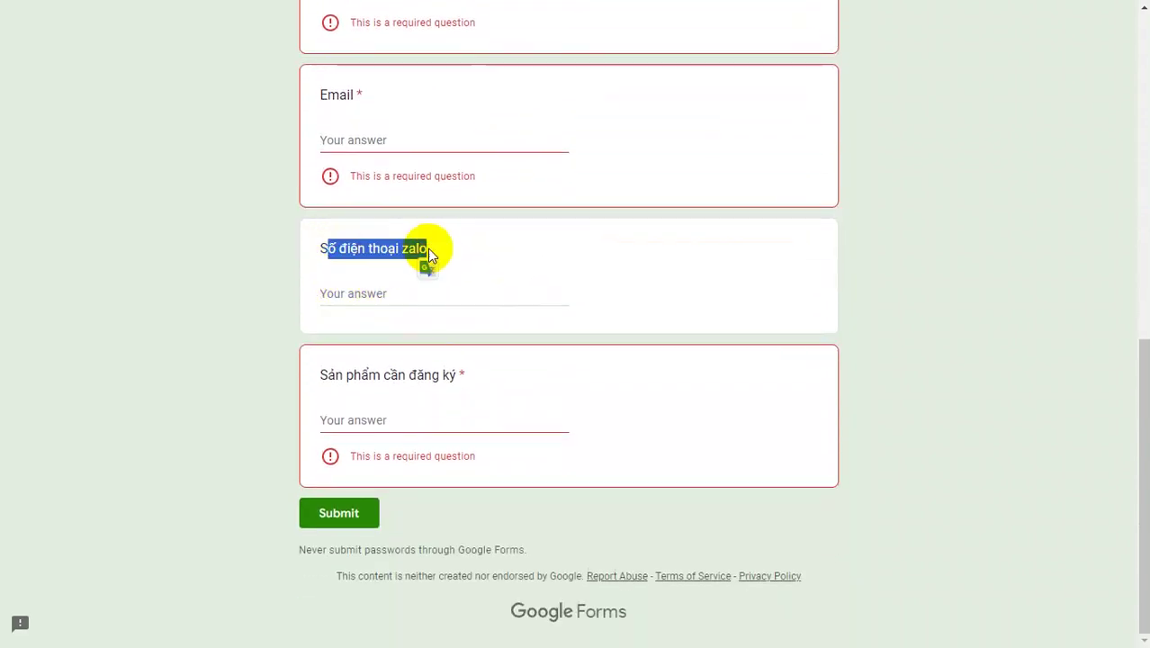
left_click(423, 249)
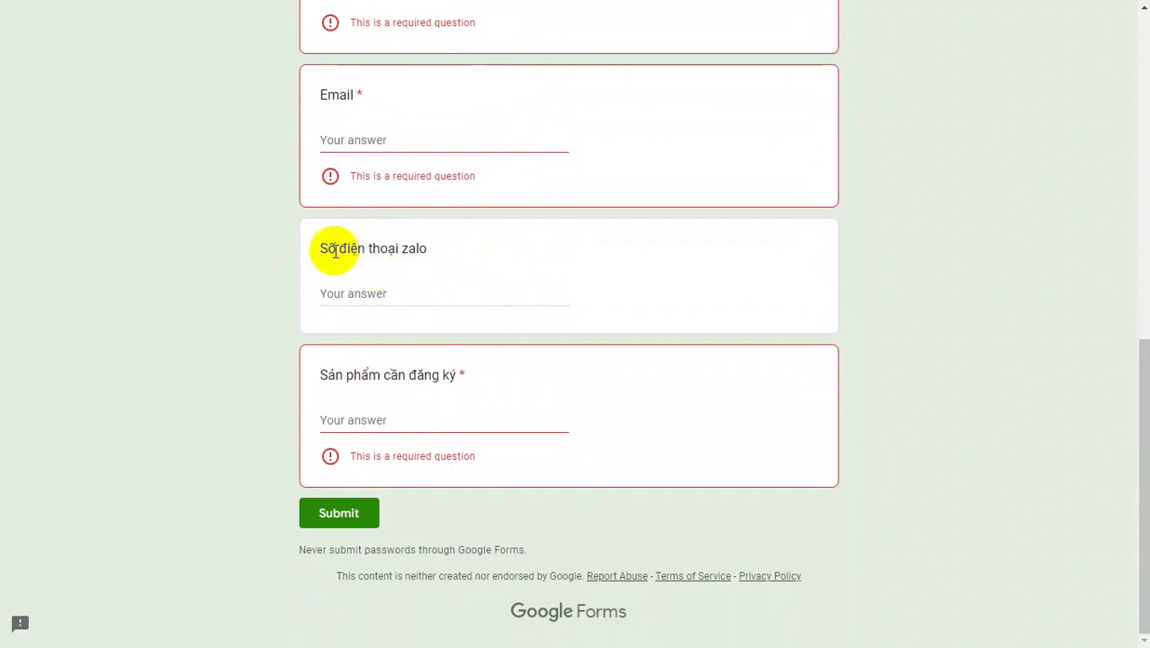
left_click_drag(321, 248, 434, 249)
left_click(352, 293)
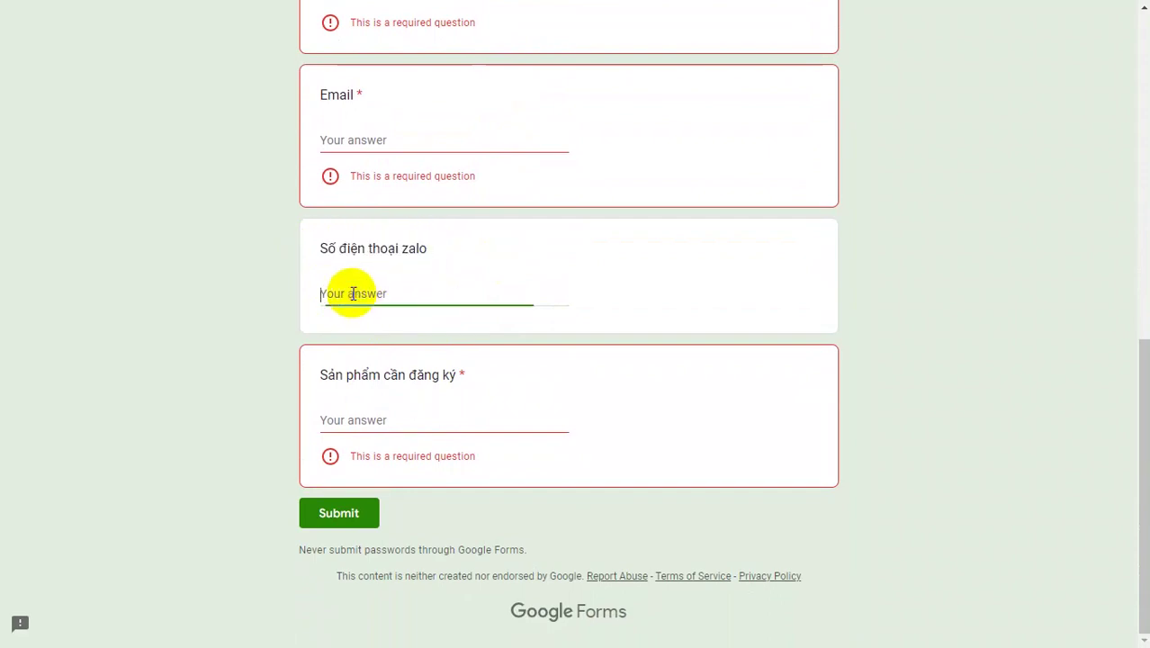
left_click_drag(318, 249, 427, 252)
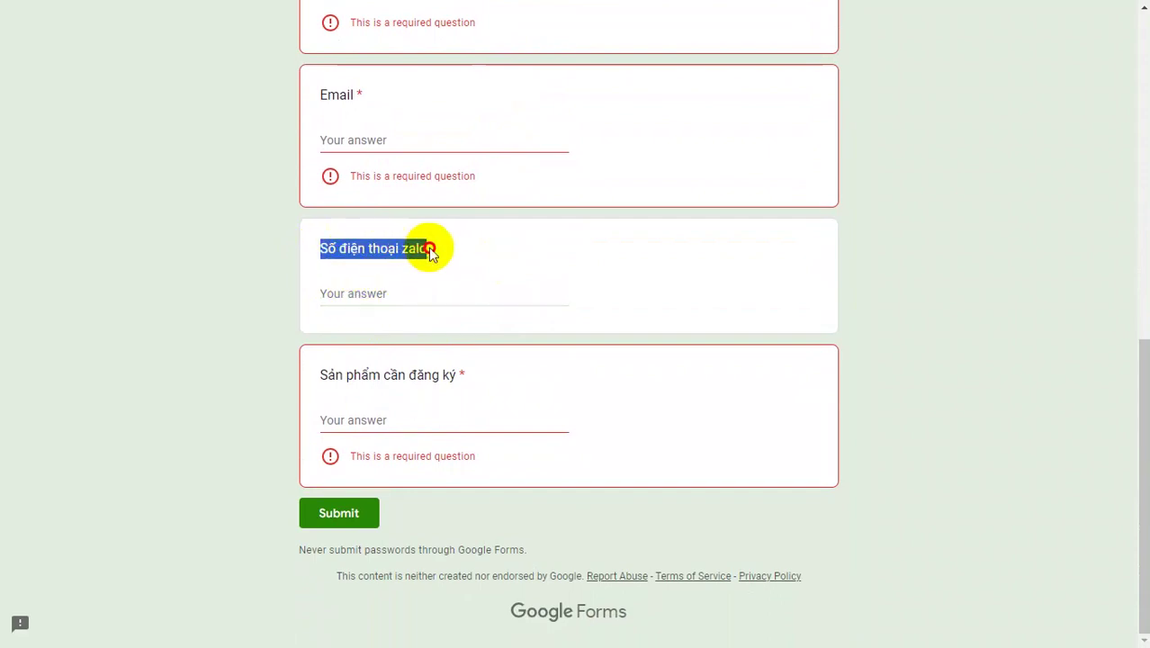
left_click(362, 252)
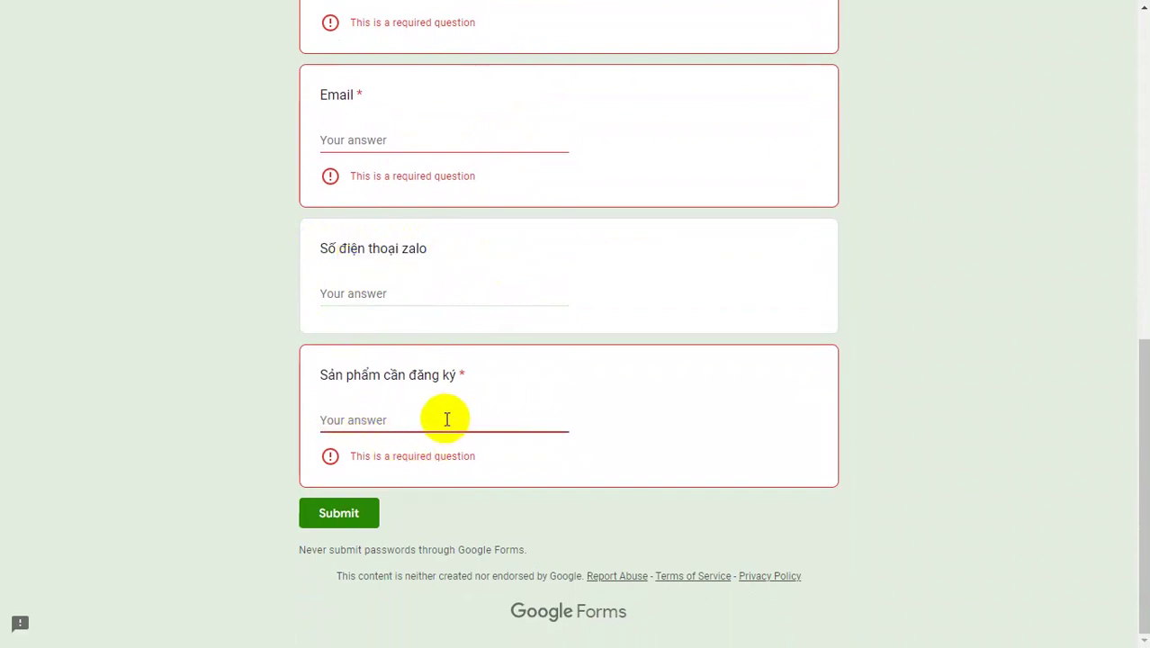
left_click_drag(334, 375, 474, 378)
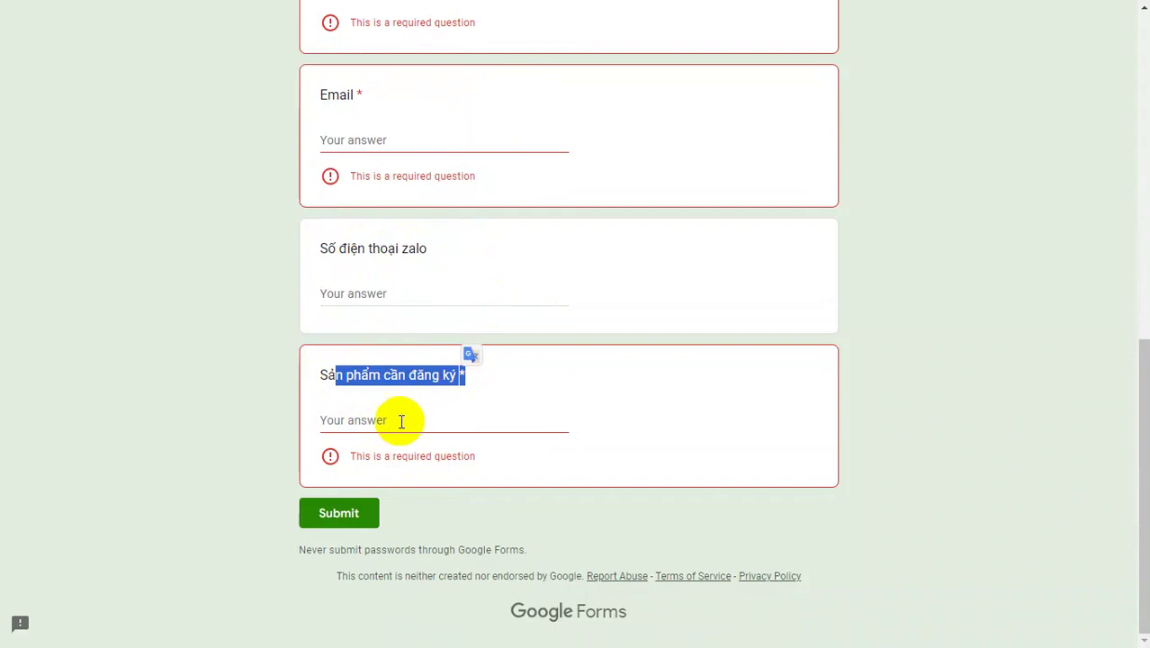
left_click(360, 418)
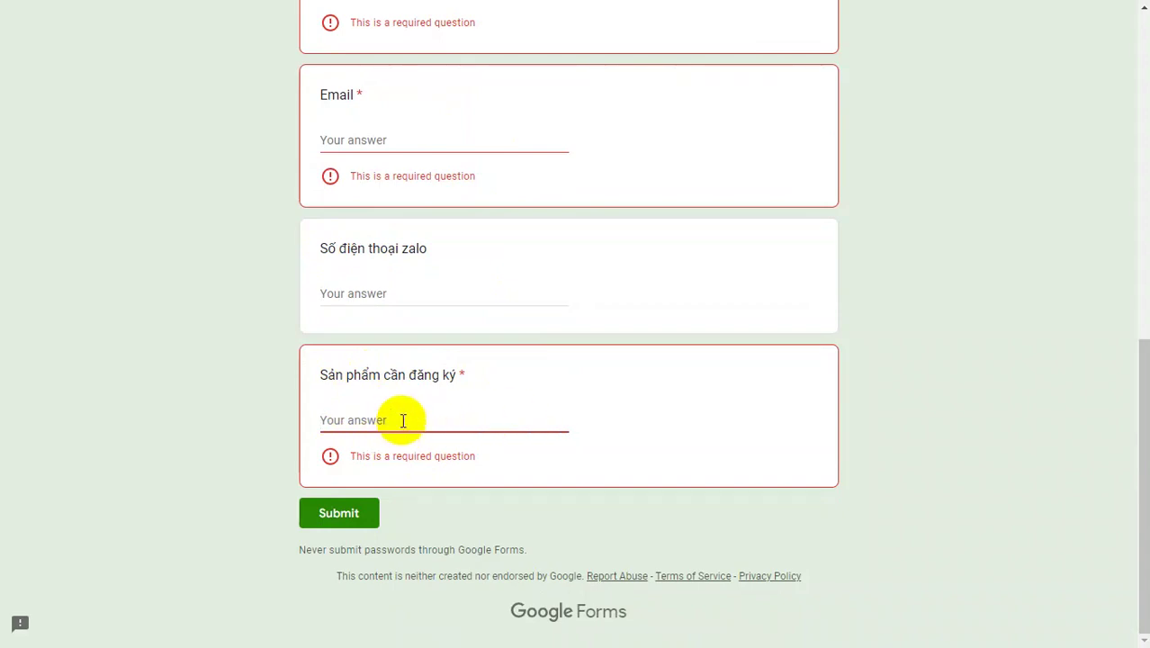
left_click(328, 513)
left_click(333, 529)
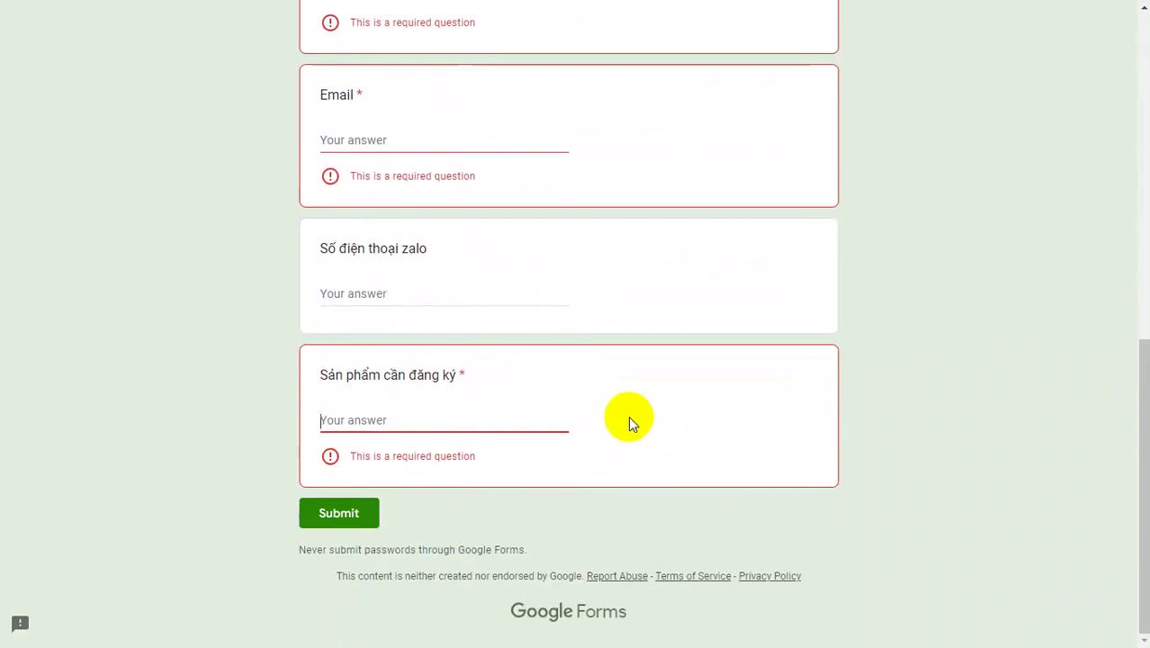
left_click(373, 490)
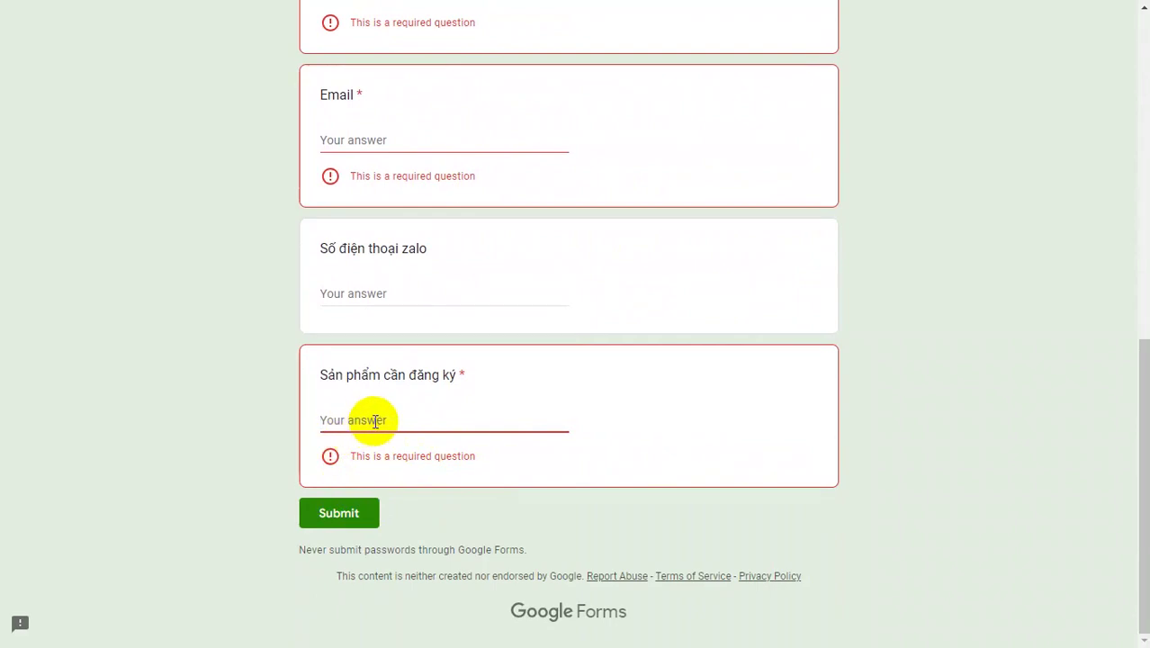
key("alt+Tab")
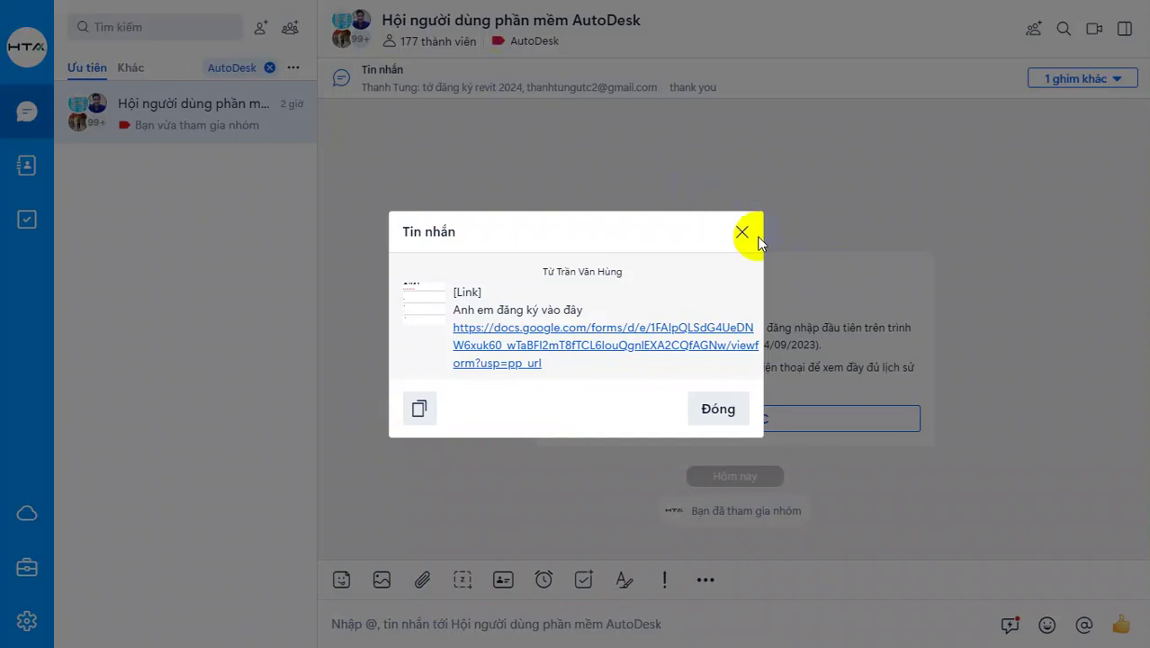
Close the form-link message and draft an @-mention of a member in the group chat
left_click(741, 232)
left_click(501, 630)
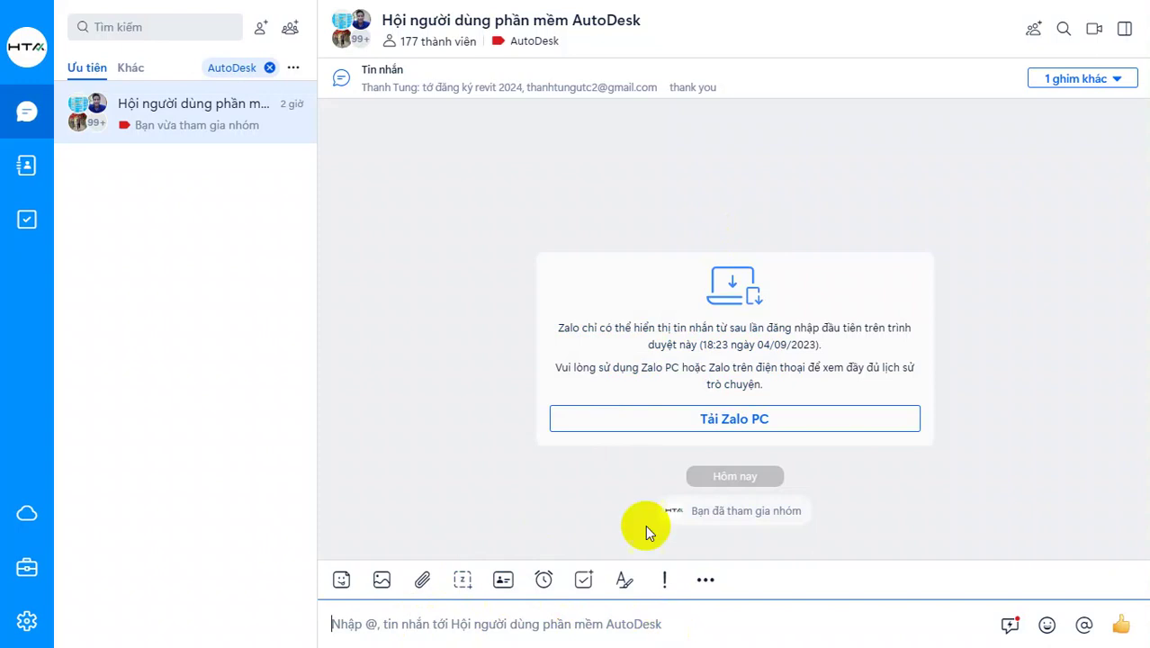
type("@hung")
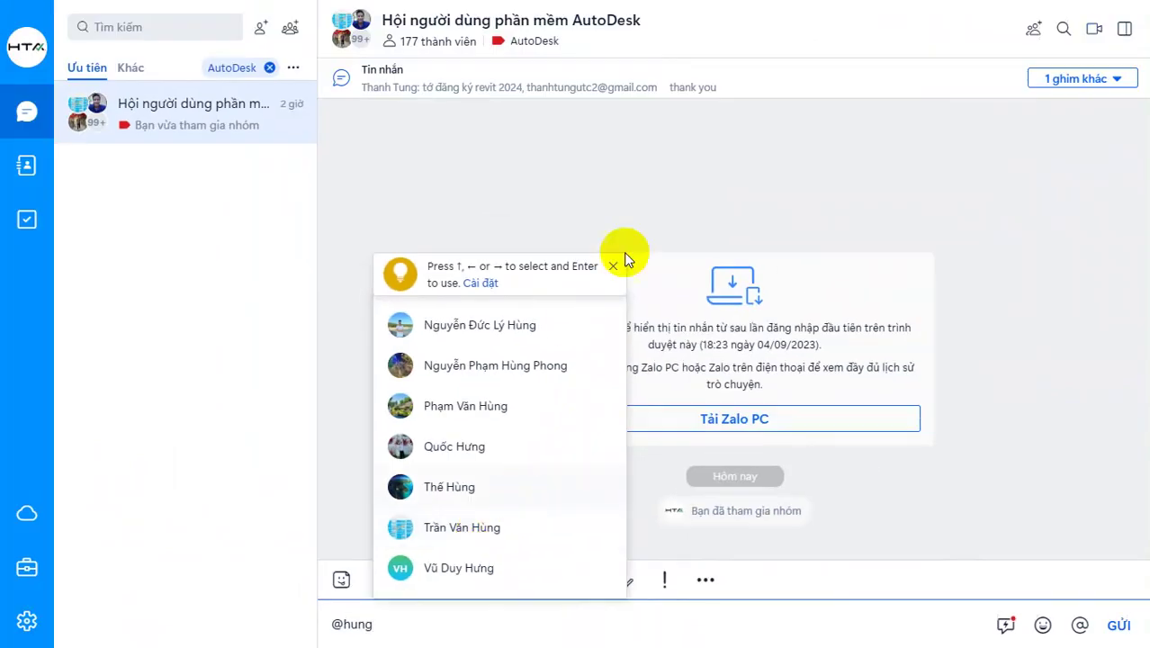
left_click(609, 195)
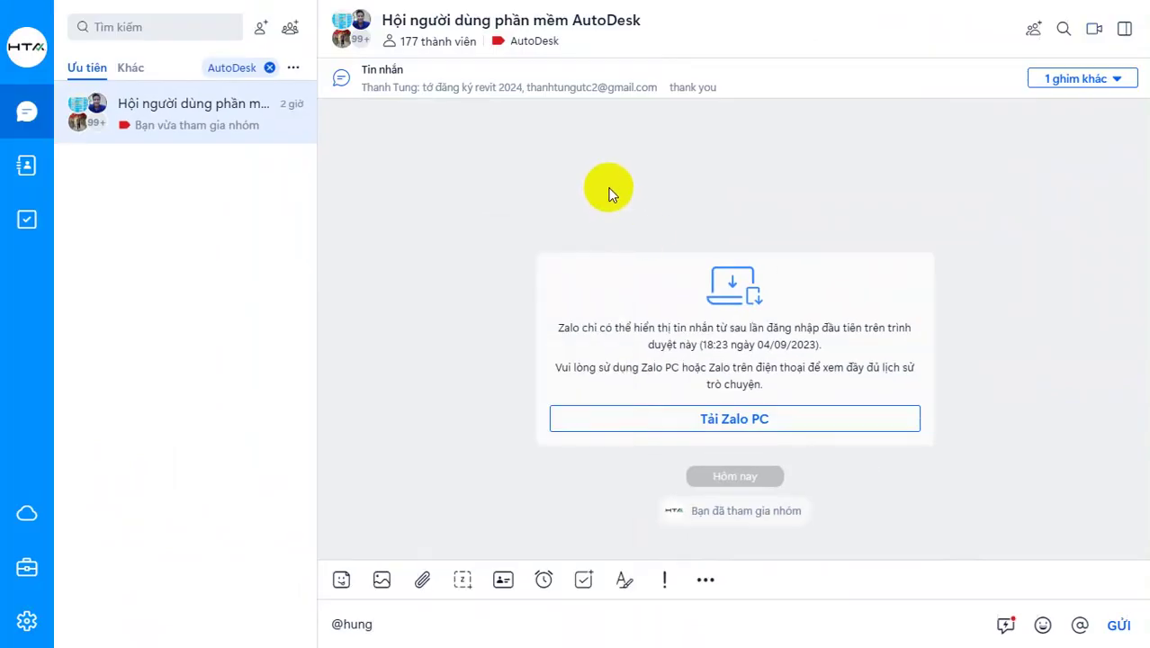